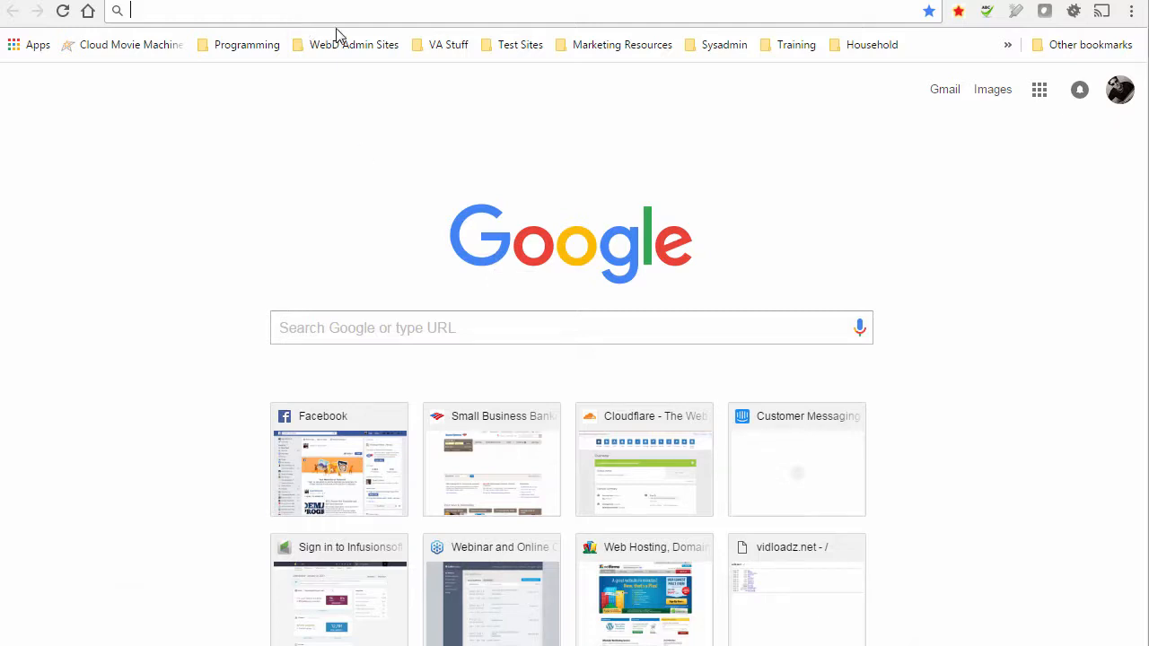
Search the web for "twitter application management" and open the Twitter Application Management site at apps.twitter.com
text(twitter applica)
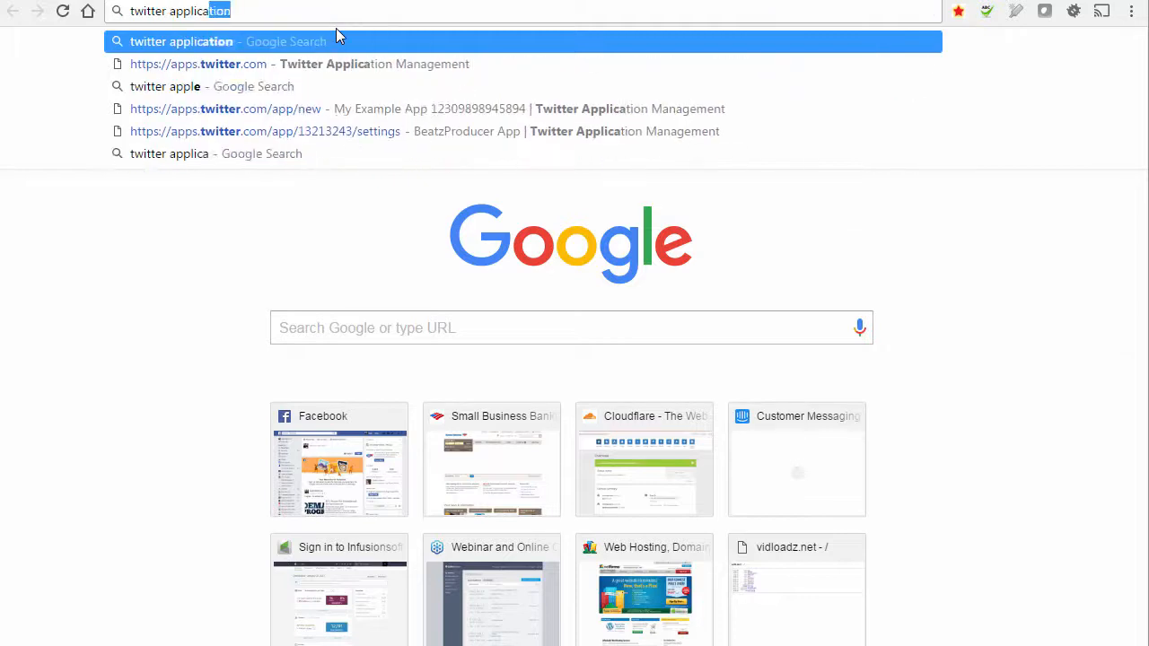
text(tion m)
key(BackSpace)
key(BackSpace)
key(BackSpace)
key(BackSpace)
text(on me)
key(BackSpace)
text(a)
key(Return)
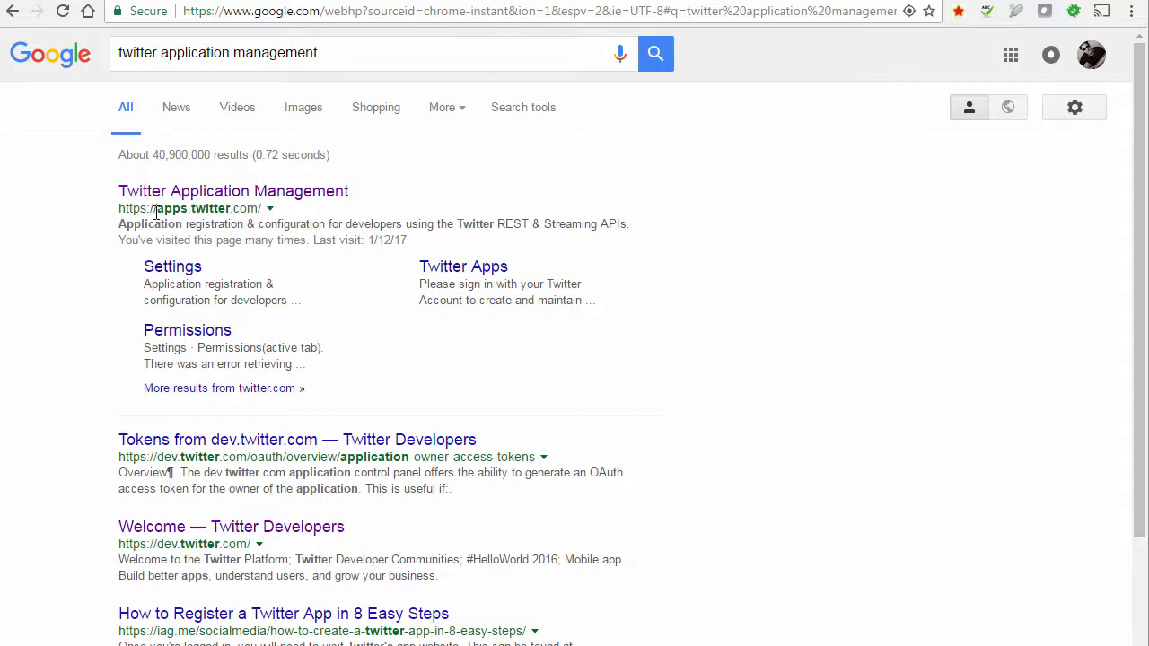
click(238, 192)
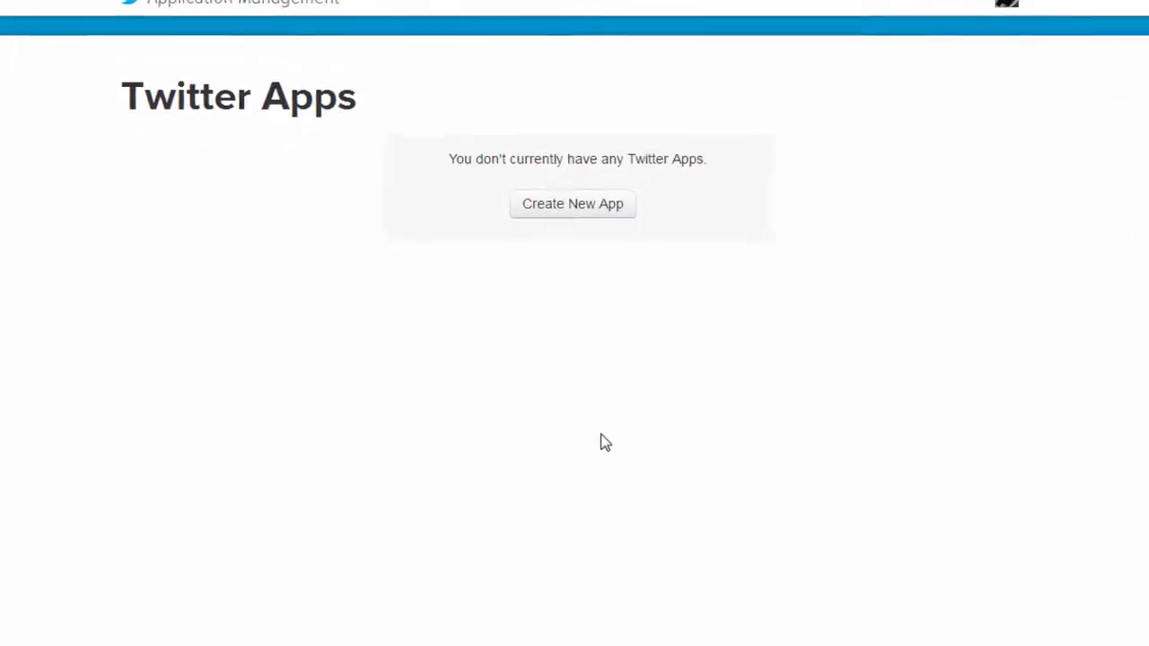
Start creating a new Twitter app and name it "Funkatologist App Twitworkz 01"
click(567, 183)
click(254, 228)
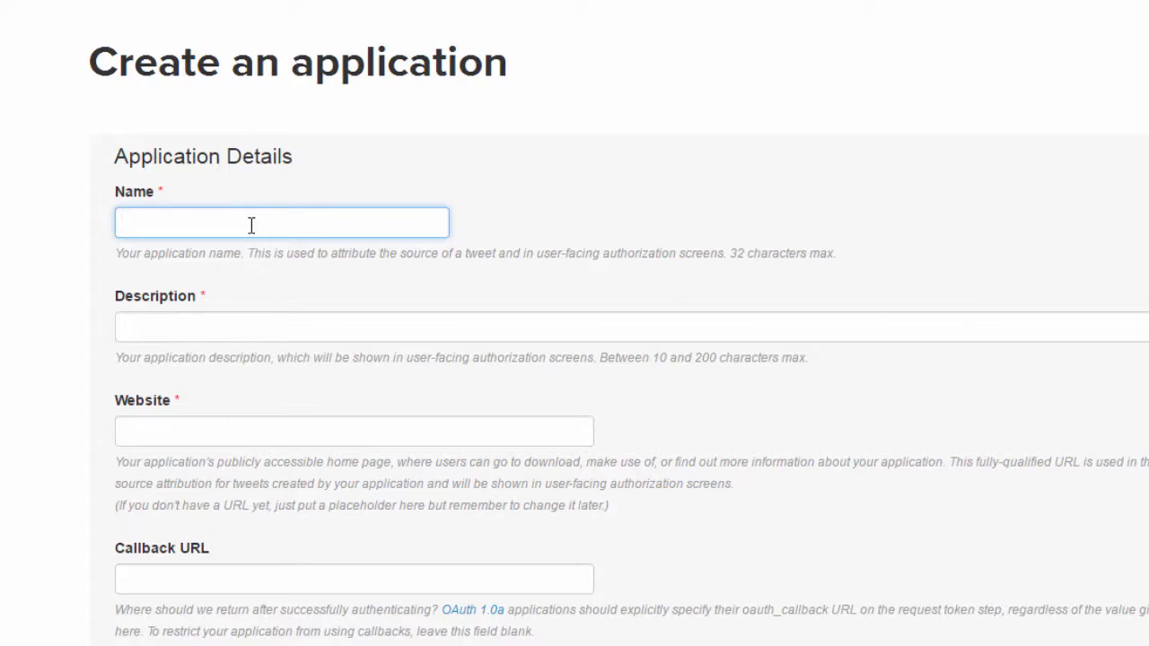
click(143, 226)
click(302, 177)
click(241, 220)
text(Funkato)
key(BackSpace)
key(BackSpace)
key(BackSpace)
text(atologist App)
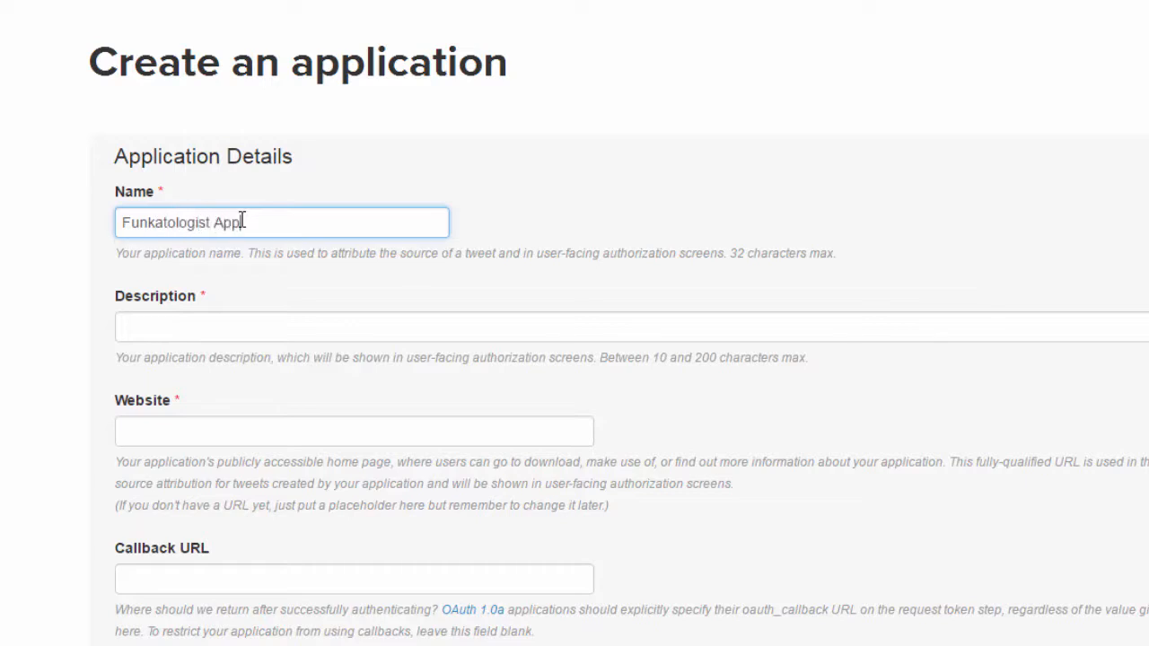
text(Twitworkz 01)
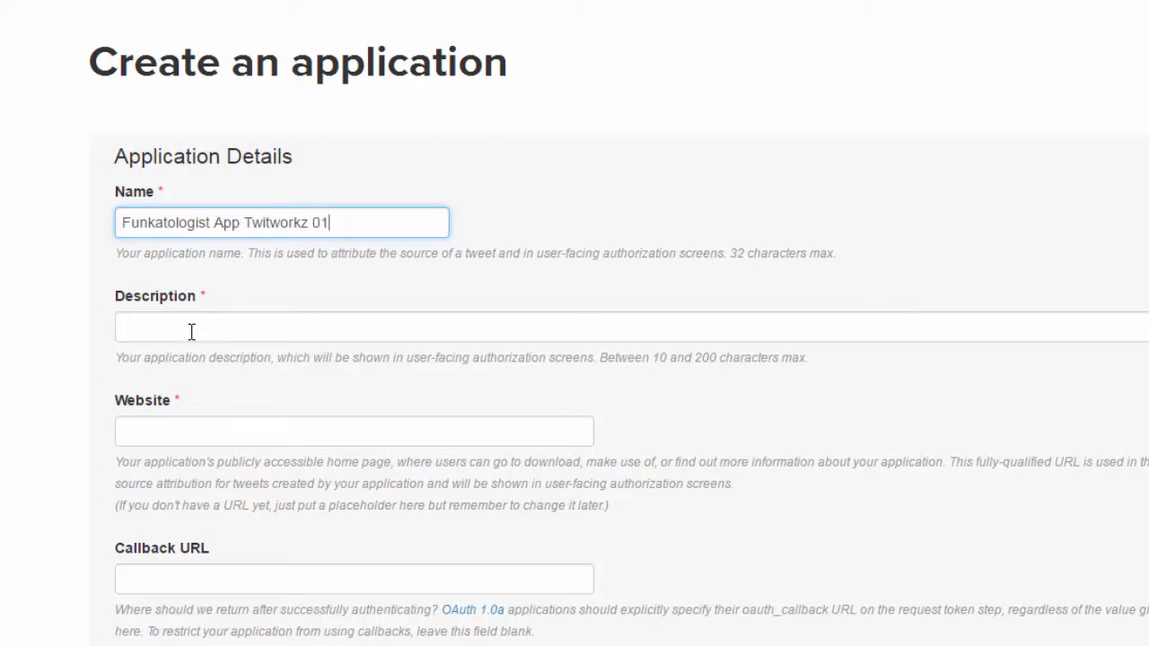
Copy the application name into the description so it reads "Funkatologist App Twitworkz 01"
click(192, 330)
triple_click(341, 220)
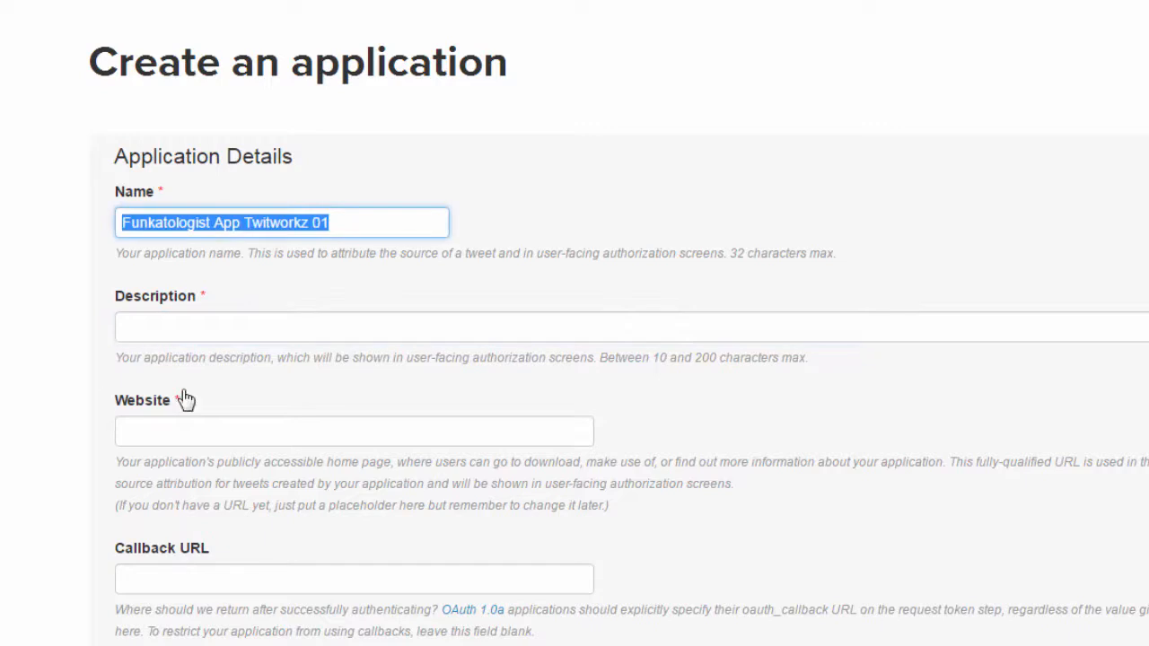
key(ctrl+c)
click(230, 324)
key(ctrl+v)
click(193, 423)
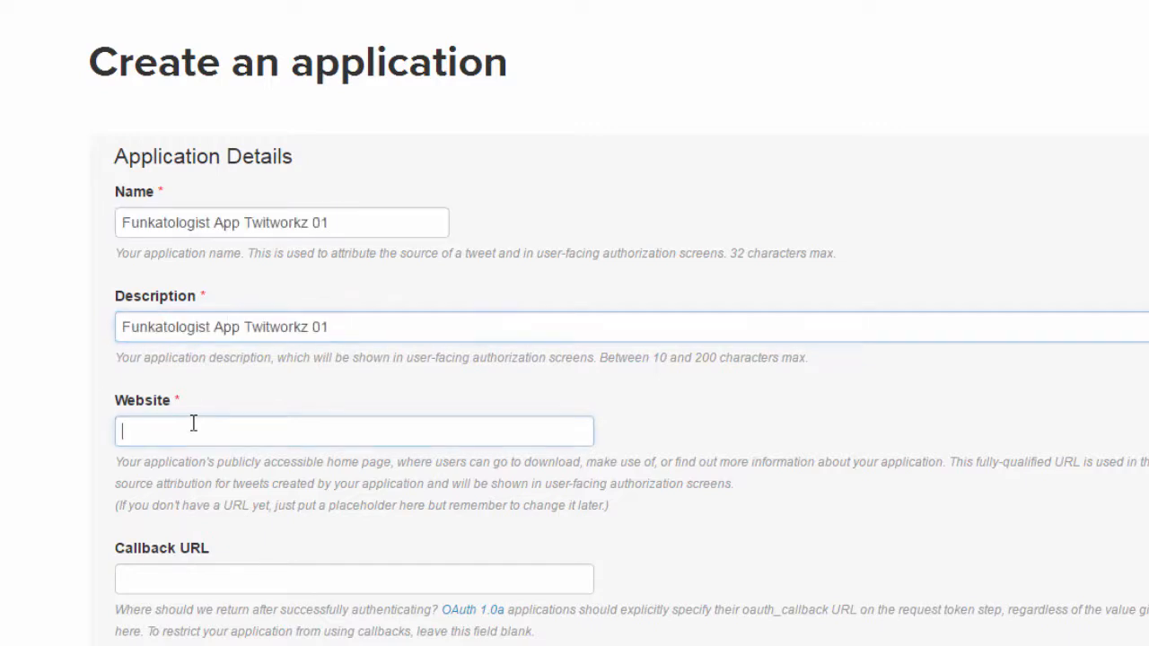
text(htt)
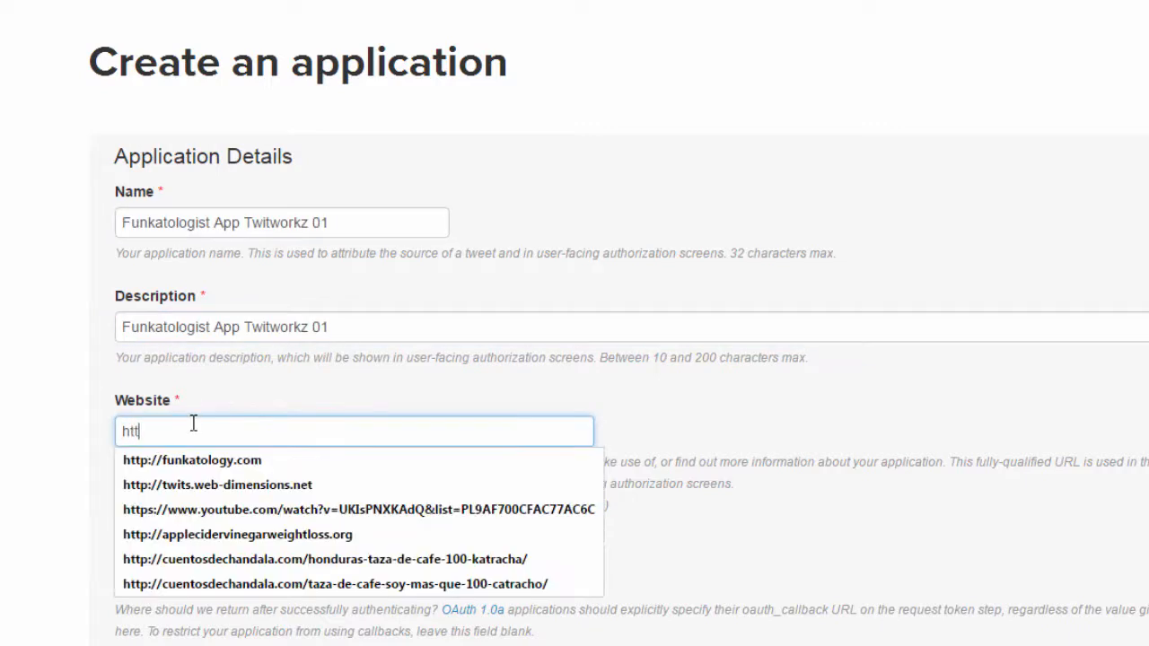
text(p:/)
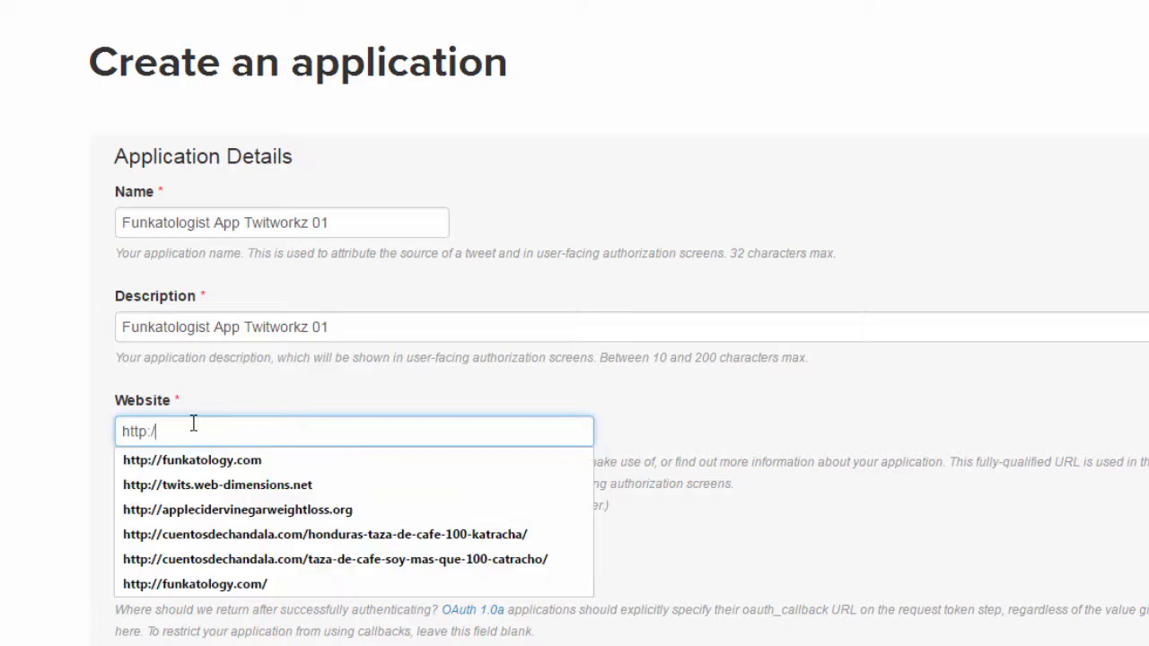
key(Down)
key(Tab)
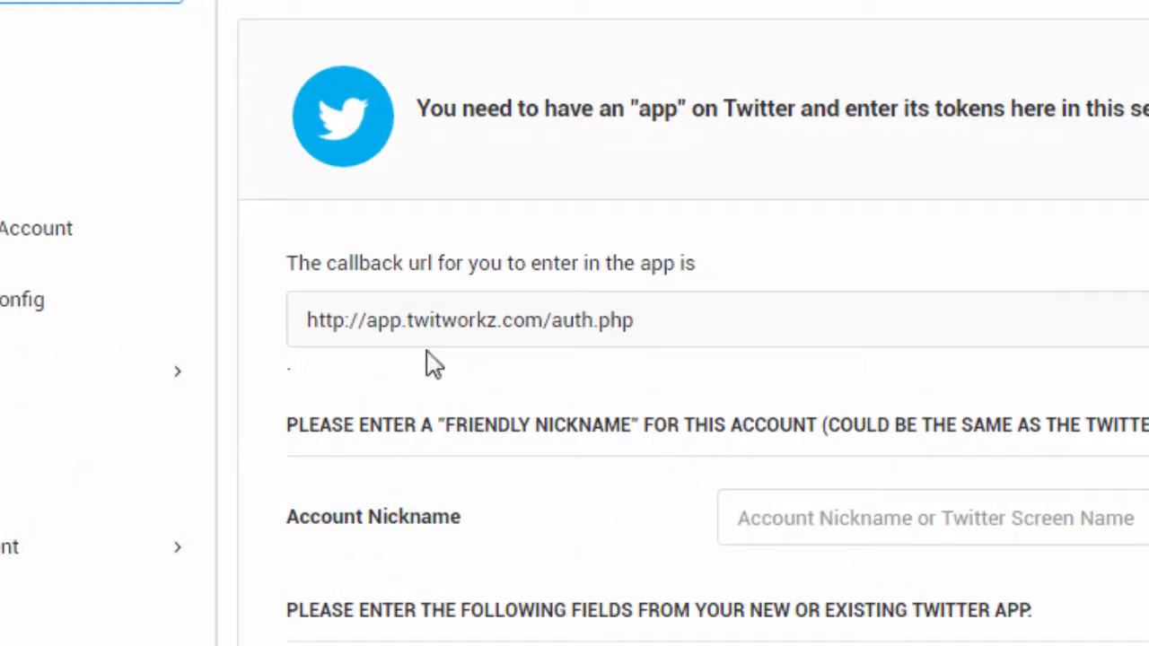
triple_click(644, 336)
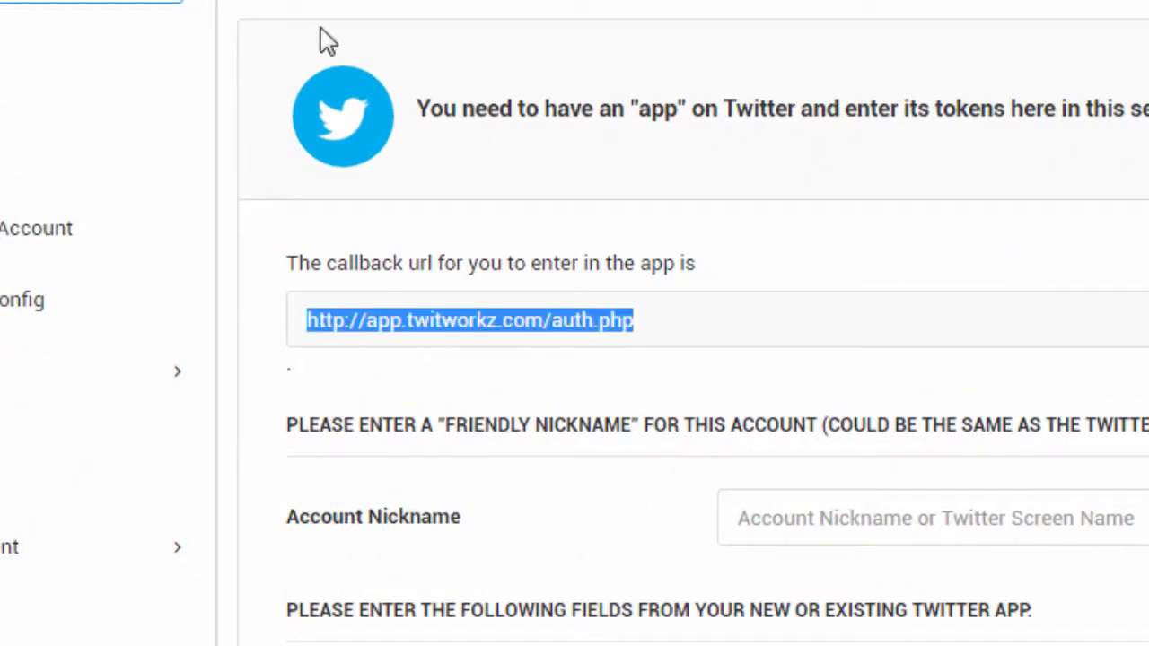
right_click(390, 325)
click(501, 348)
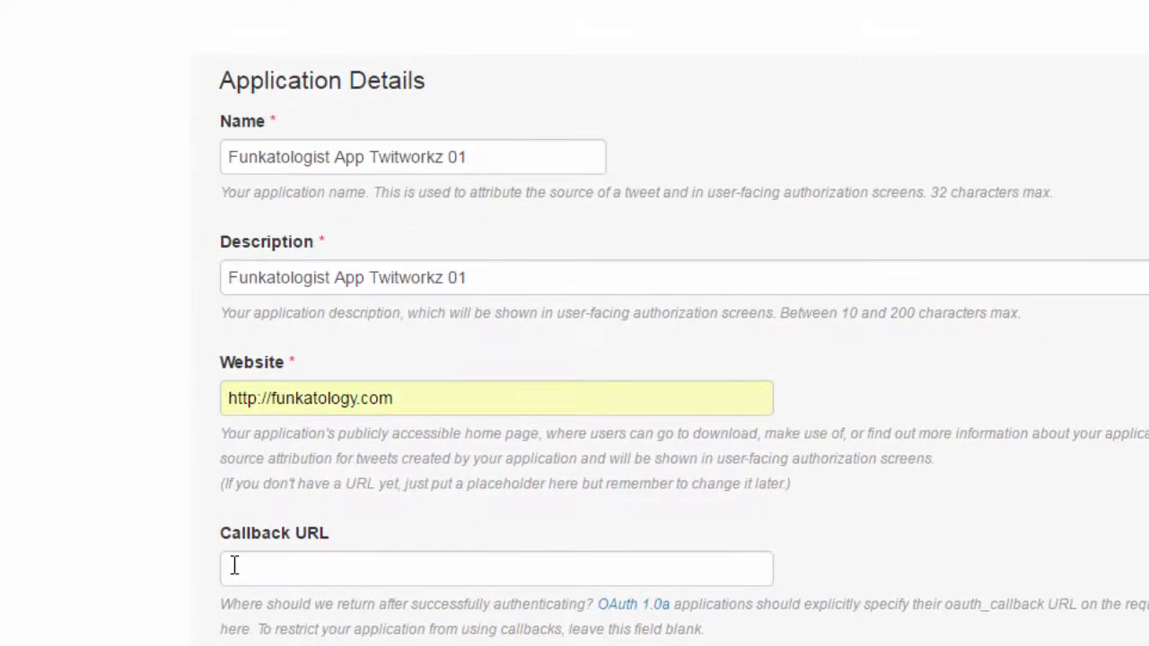
click(235, 564)
key(ctrl+v)
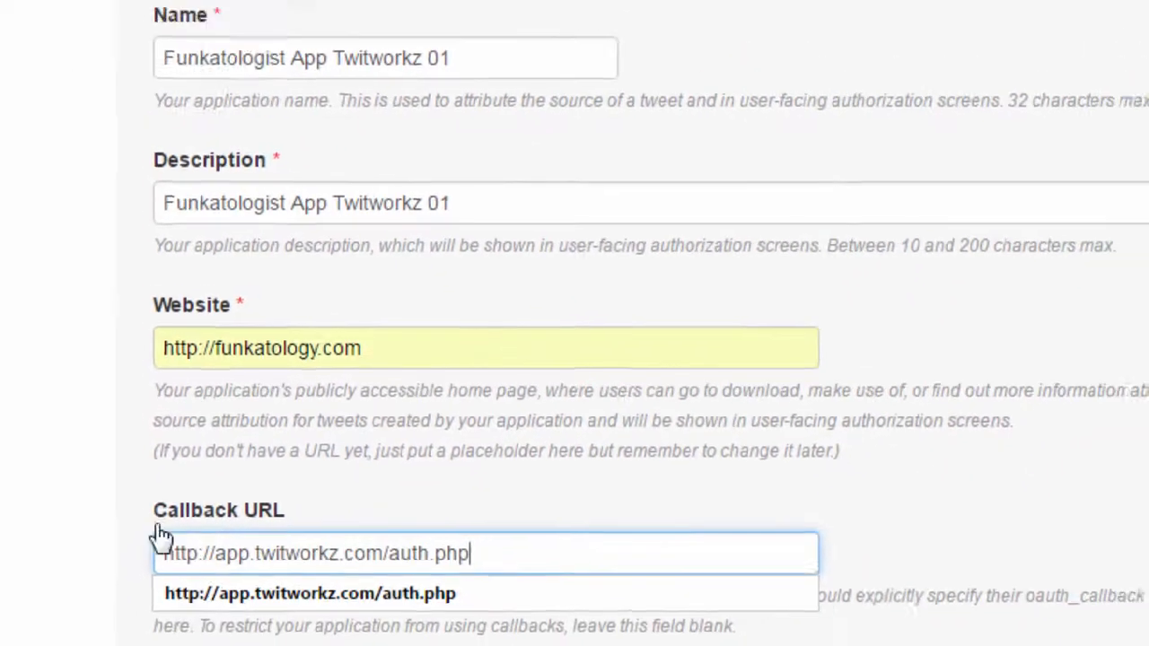
click(20, 472)
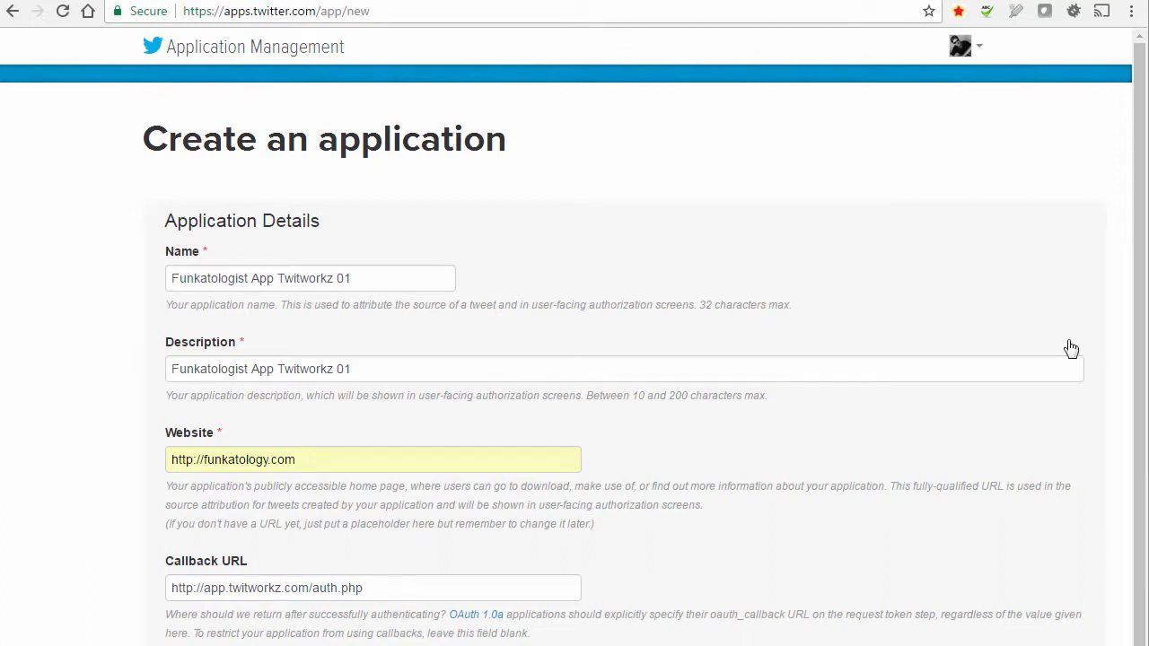
Accept the Twitter Developer Agreement and submit the form to create the Twitter application
drag(1136, 221, 1137, 401)
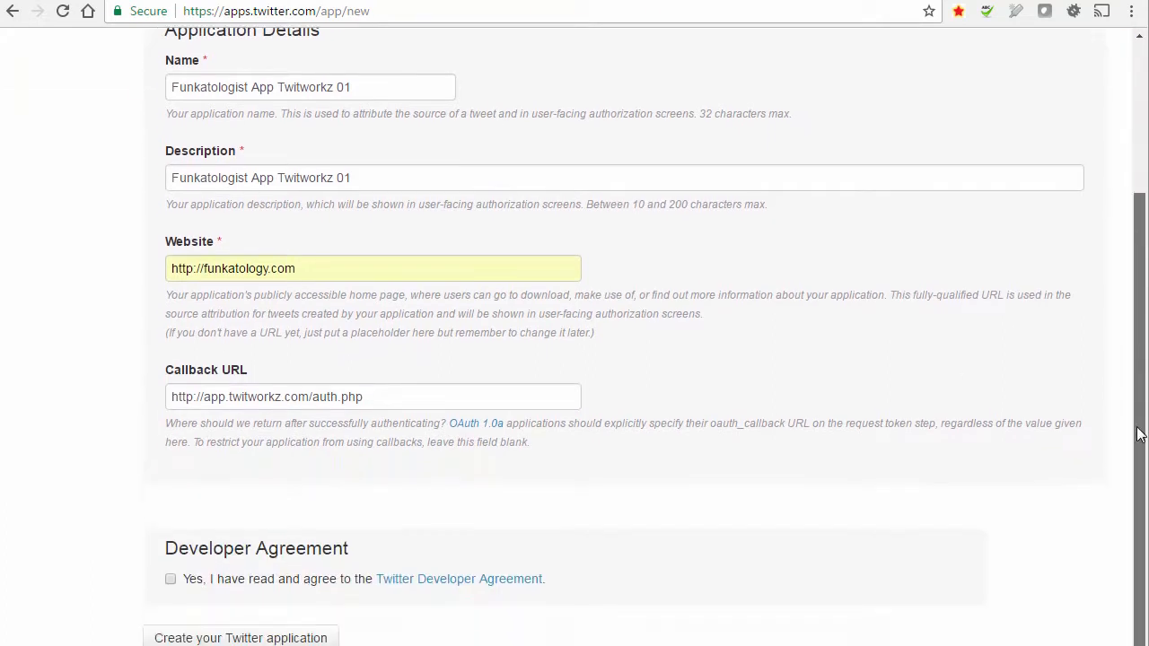
click(169, 579)
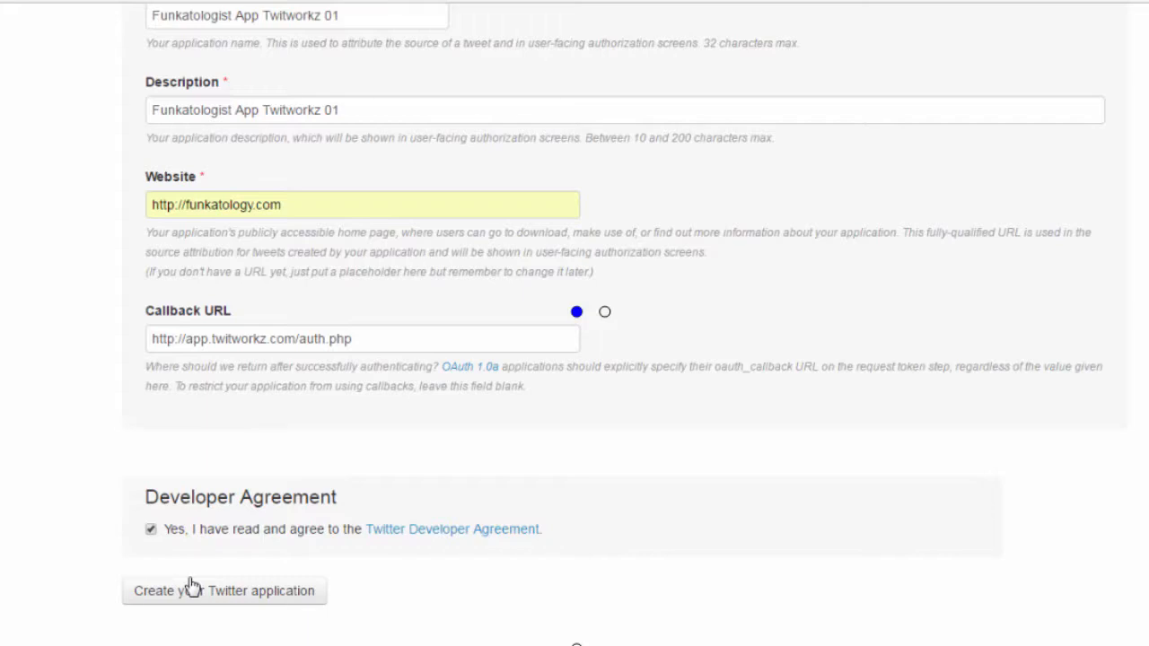
click(192, 589)
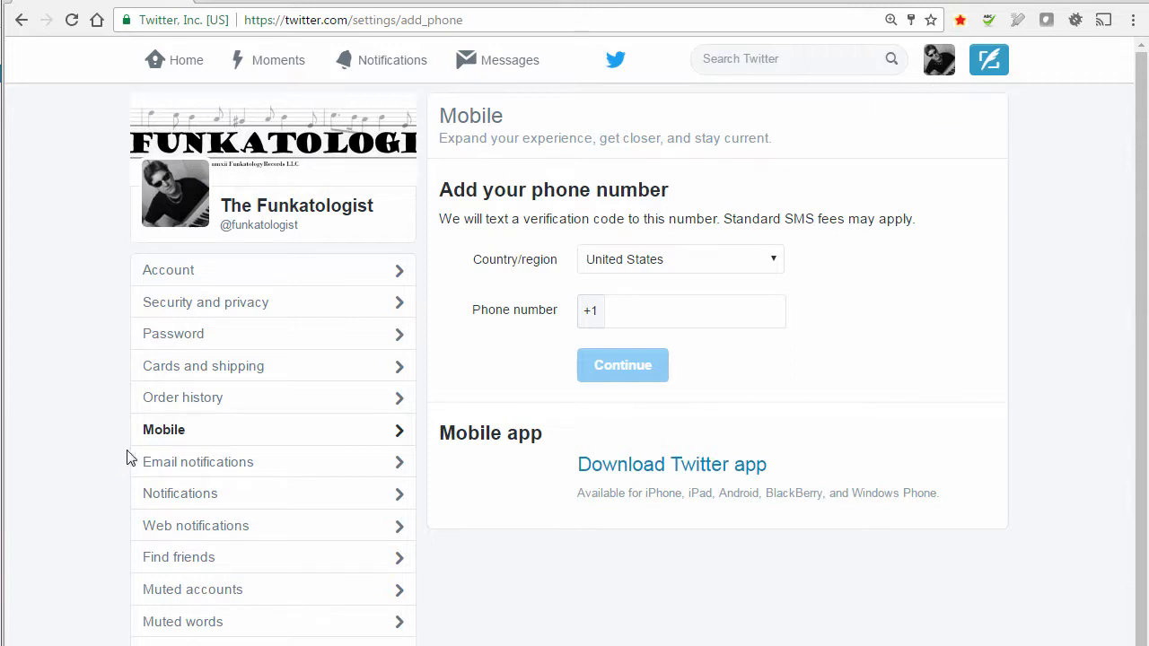
Add the account's mobile phone number in the Twitter settings and activate it with the verification code
click(631, 313)
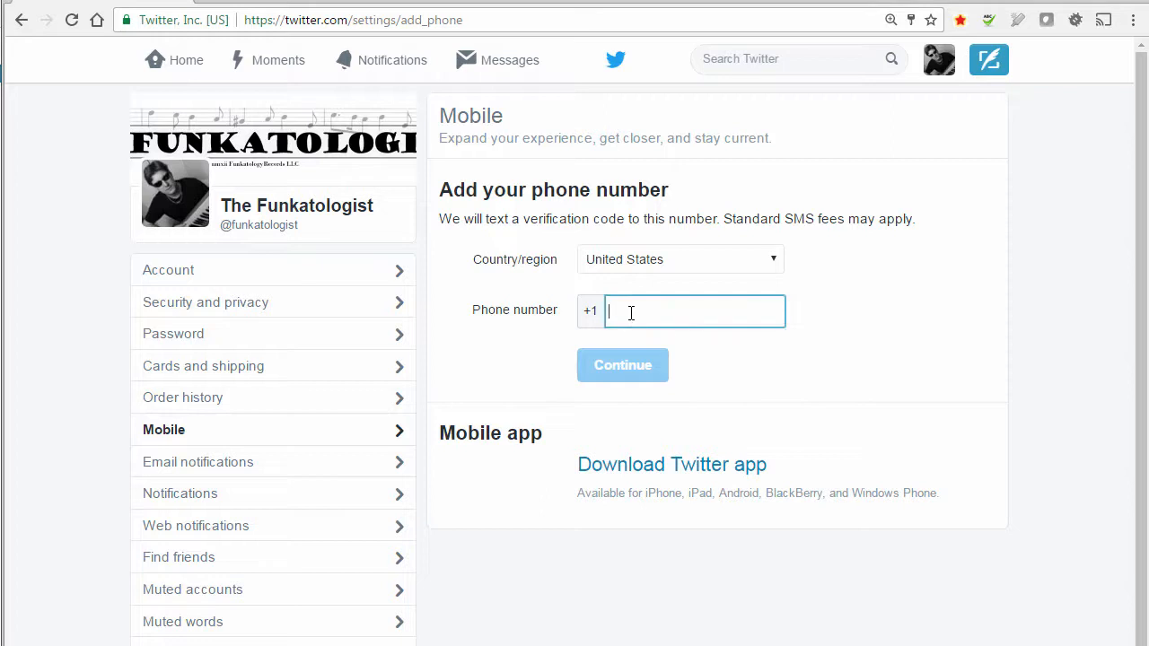
click(631, 313)
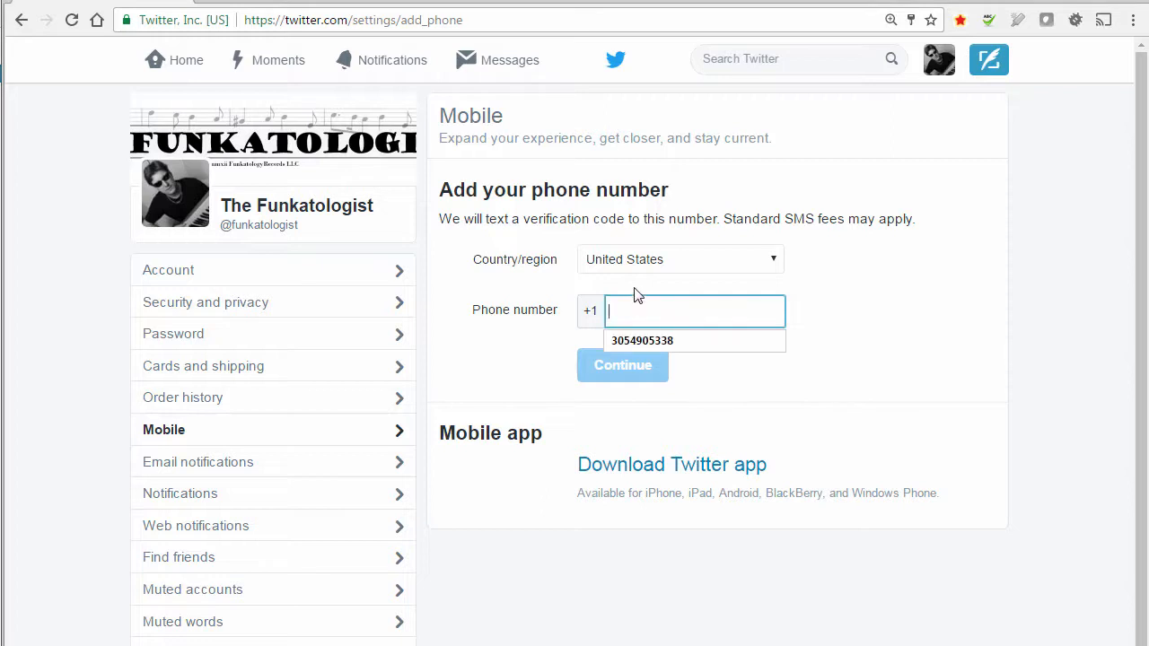
click(827, 360)
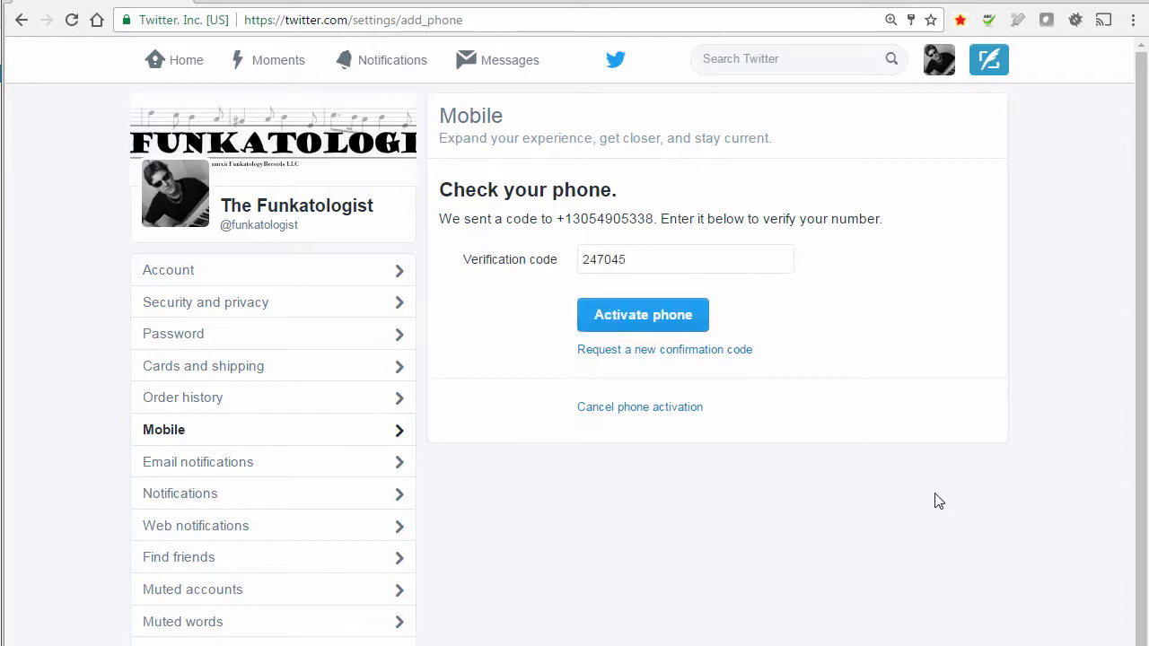
click(662, 314)
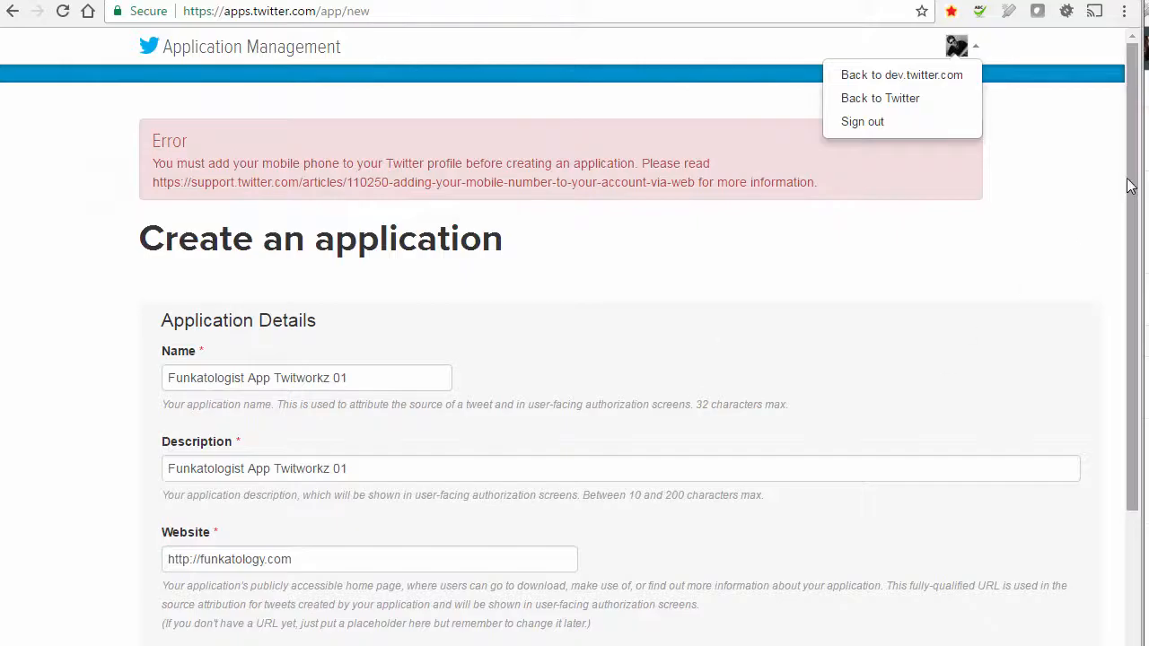
Return to the filled-in application form and resubmit it to create the Twitter application
drag(1132, 188, 1138, 513)
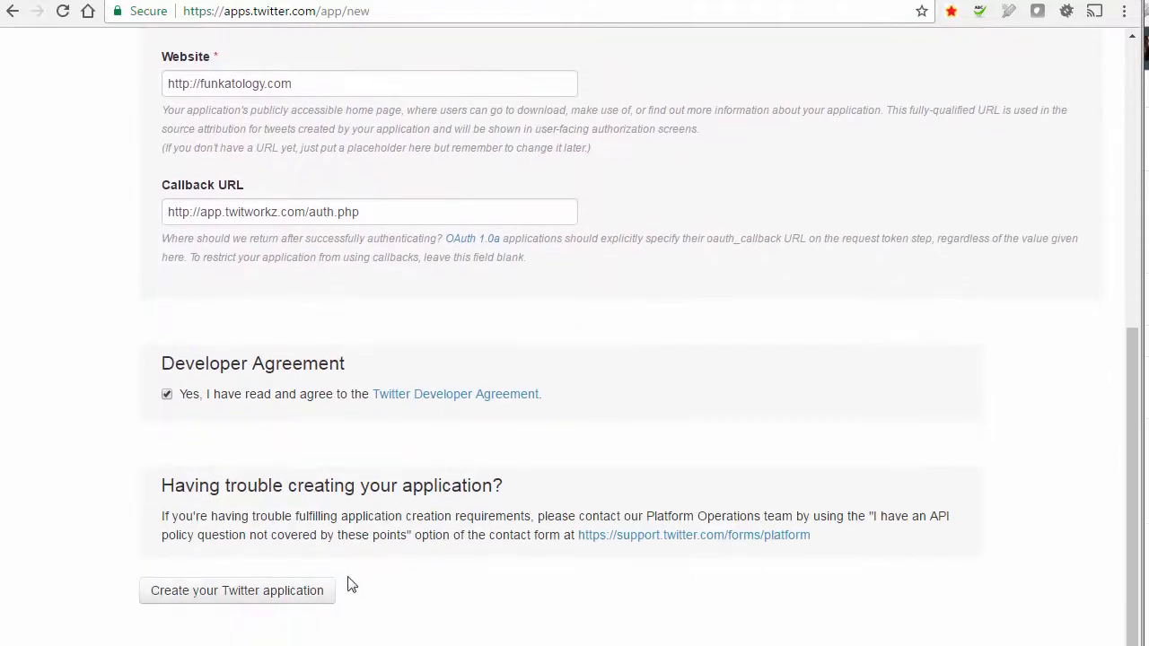
click(191, 591)
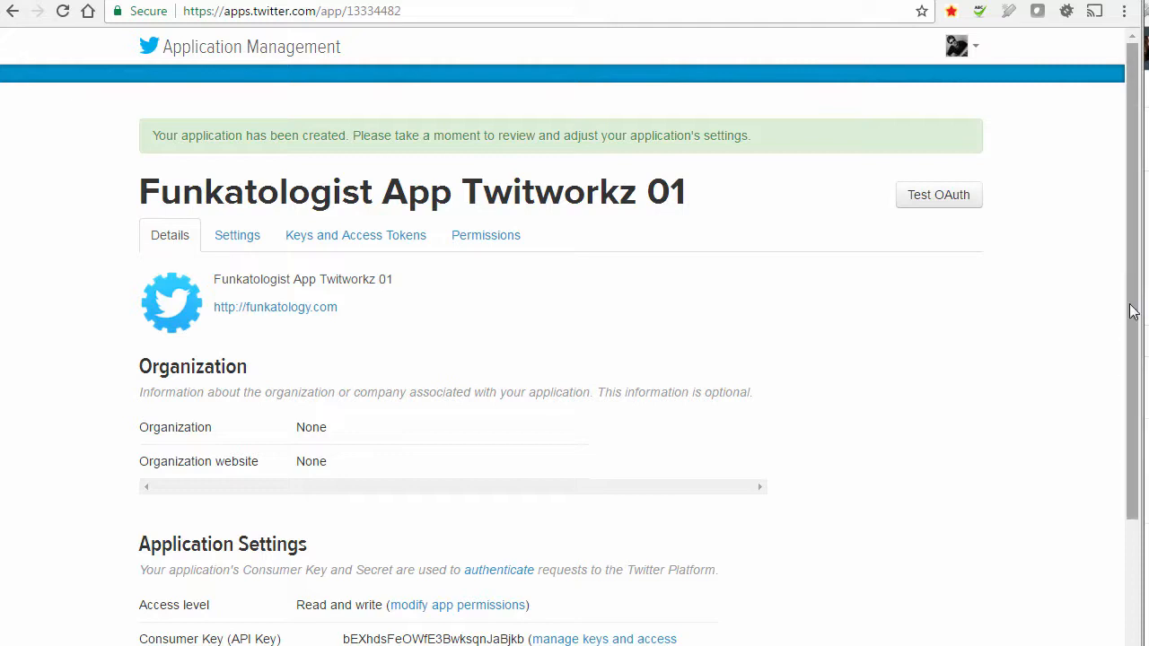
Change the app's access permission to "Read, Write and Access direct messages" and save the settings
drag(1129, 296, 1134, 449)
click(422, 353)
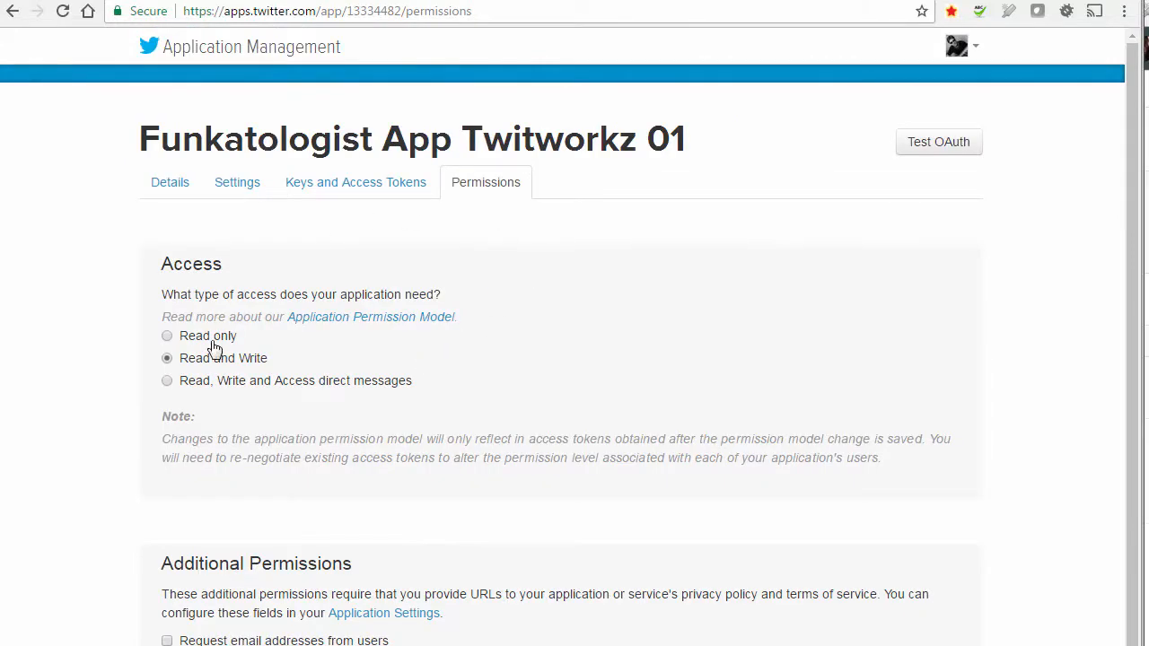
click(167, 381)
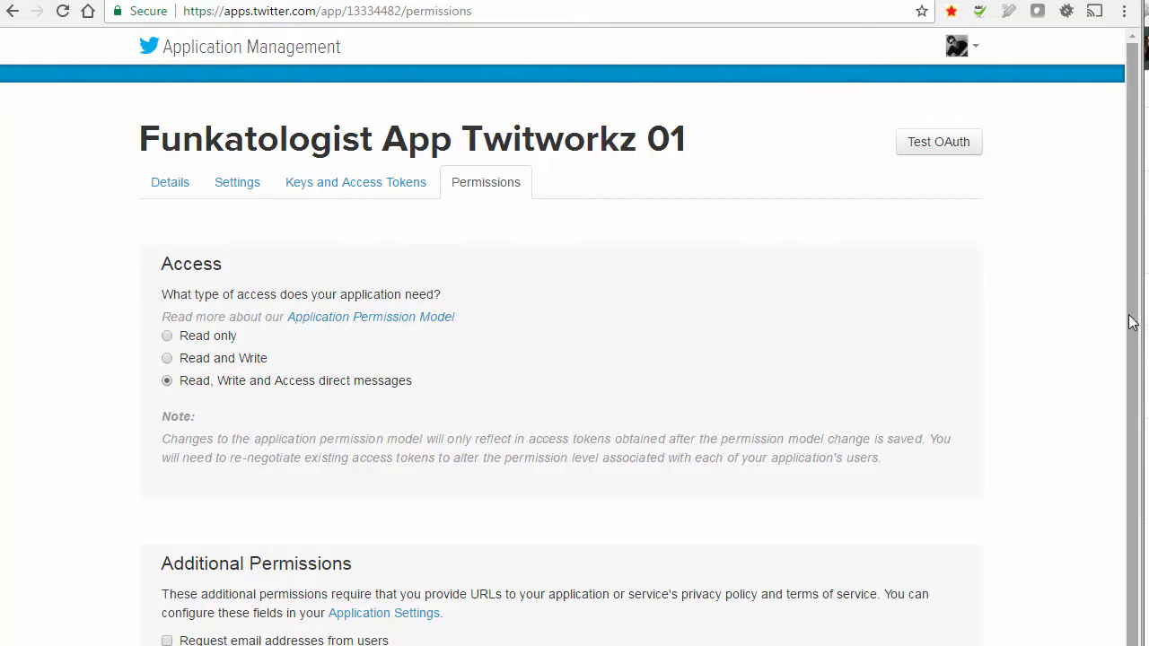
drag(1129, 320, 1138, 449)
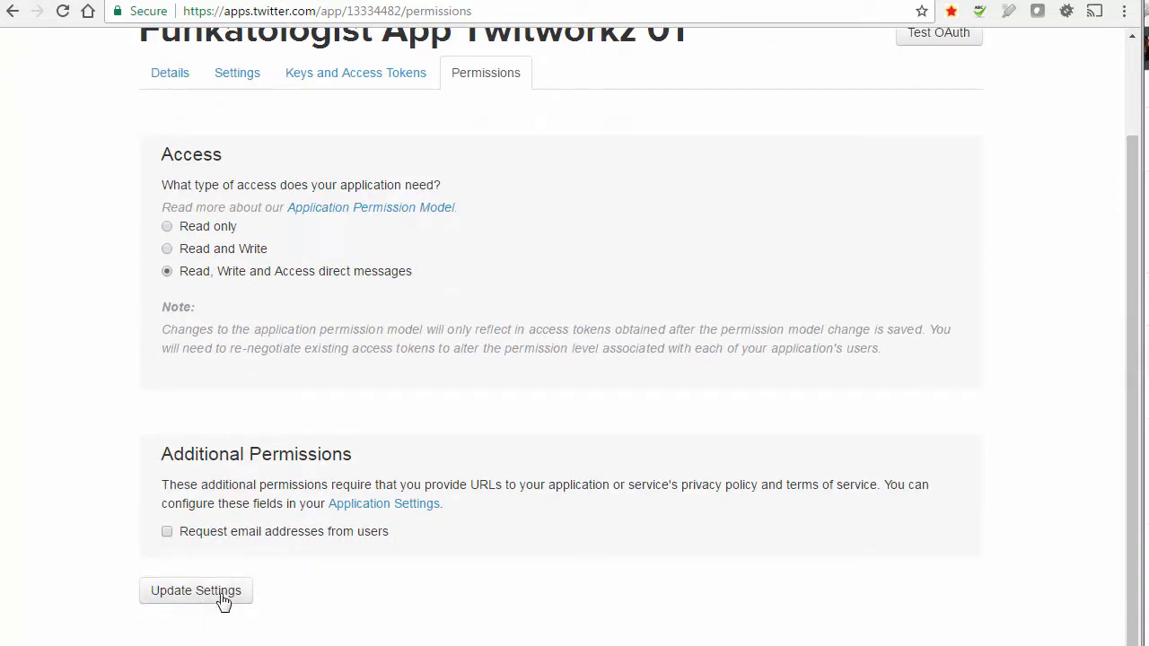
click(183, 592)
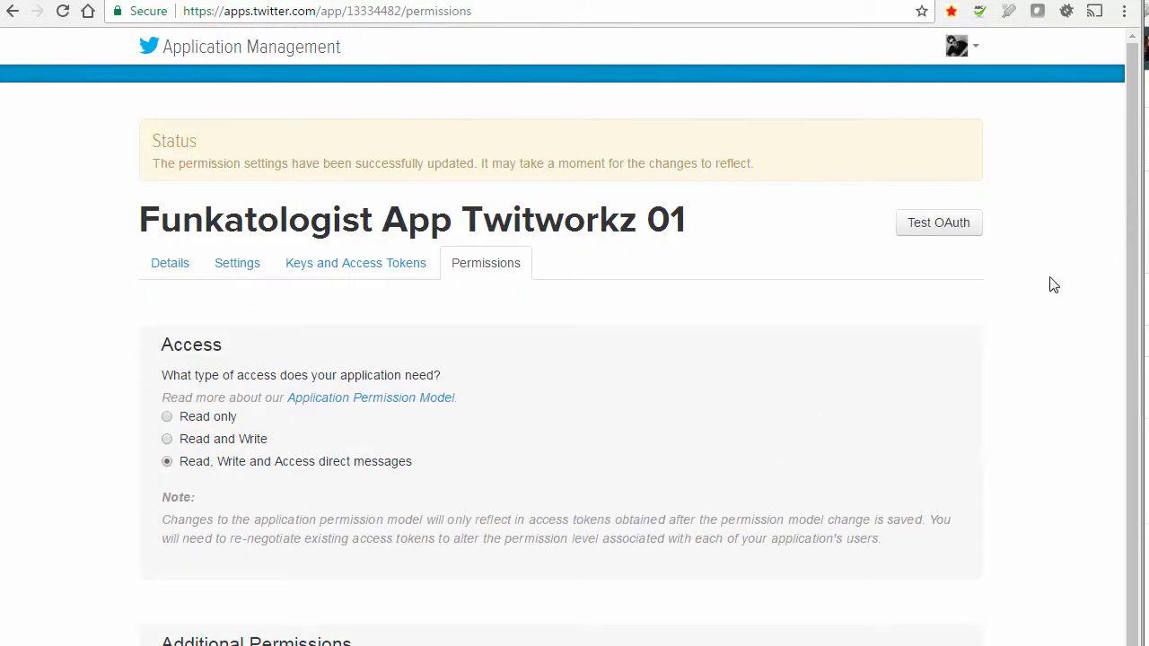
Open the app's keys and access tokens and generate an access token for the account
click(352, 262)
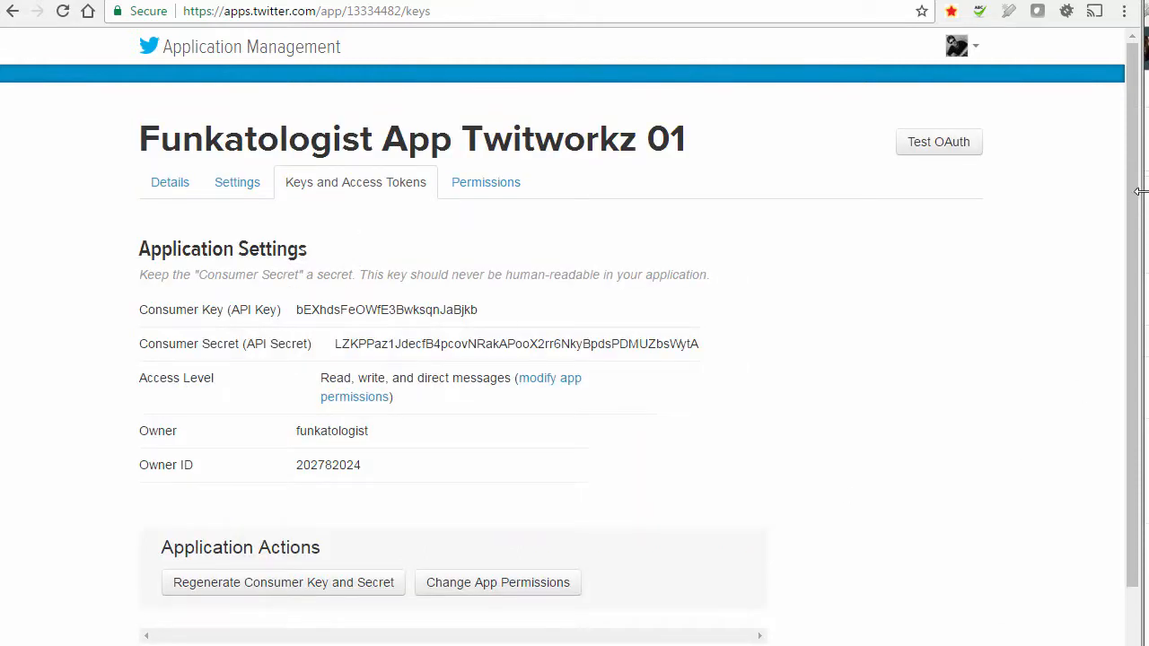
scroll(1121, 333, down, 3)
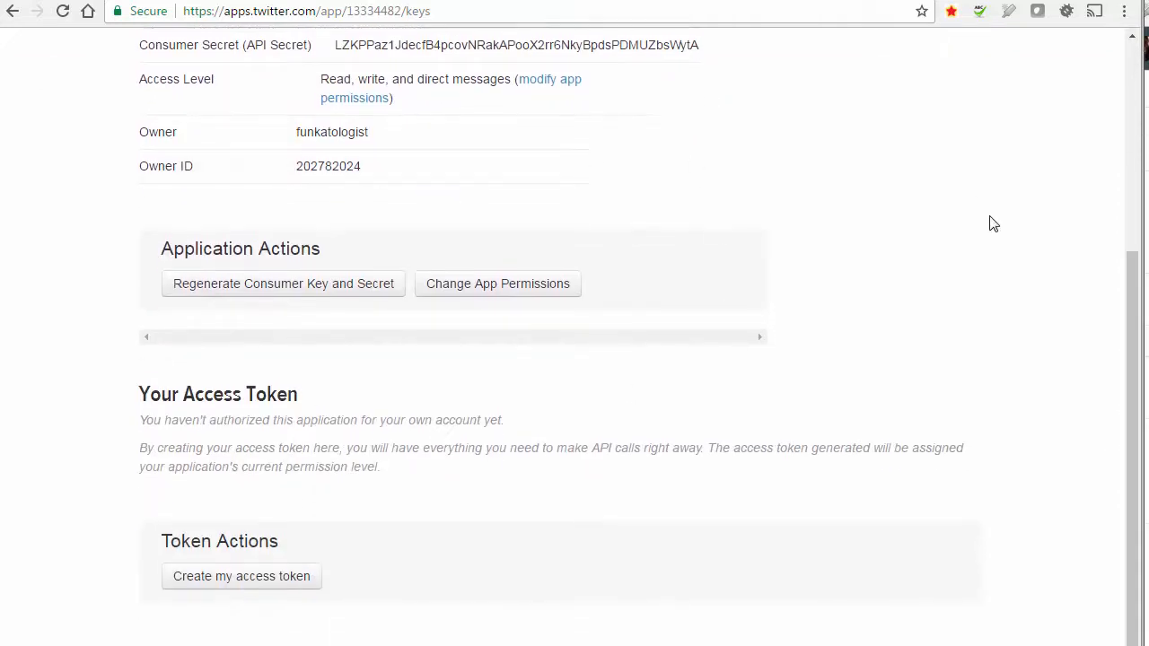
drag(1129, 287, 1119, 97)
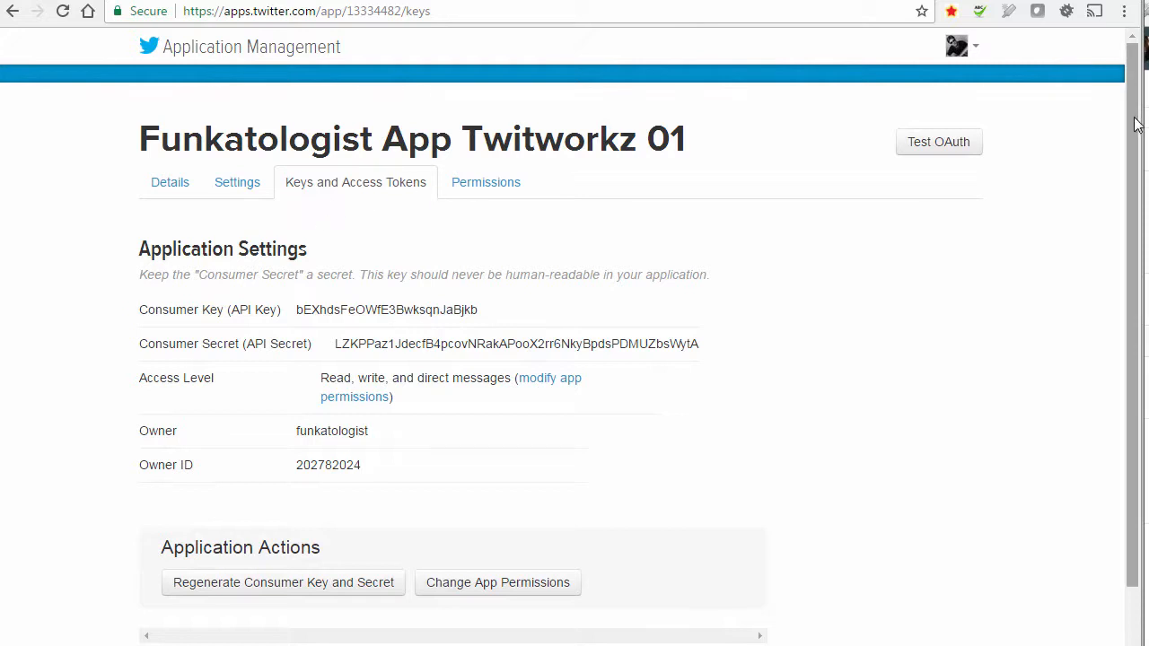
drag(1136, 124, 1104, 443)
click(213, 577)
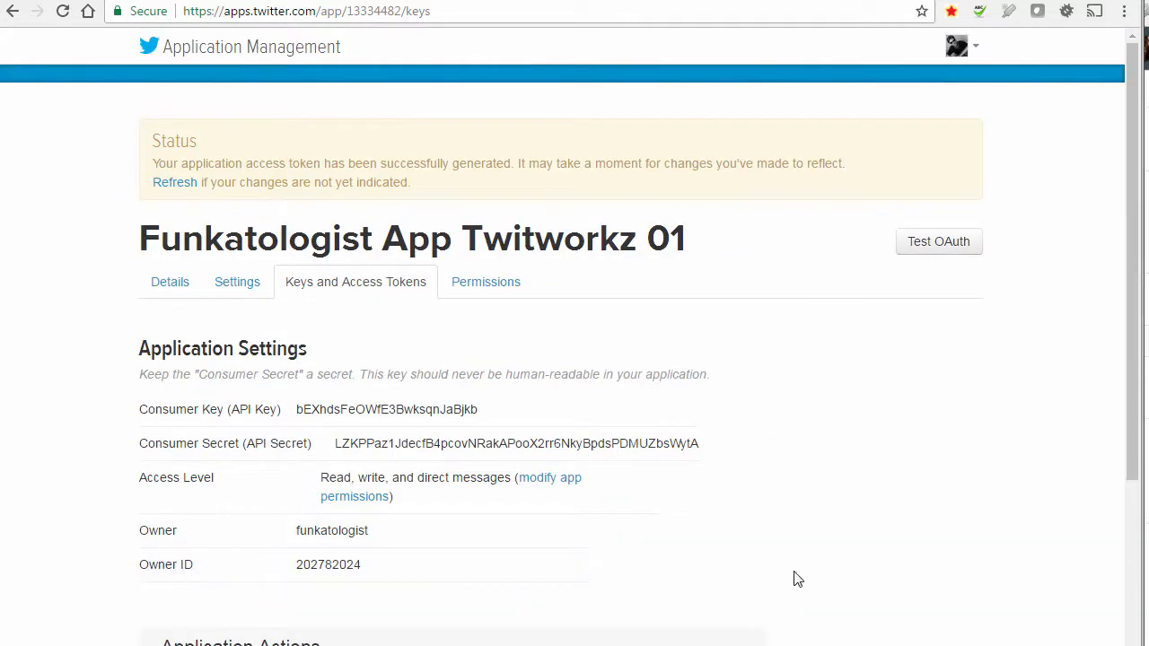
Review the app's consumer key and secret, the access token details and the token's access level
drag(1133, 124, 1131, 187)
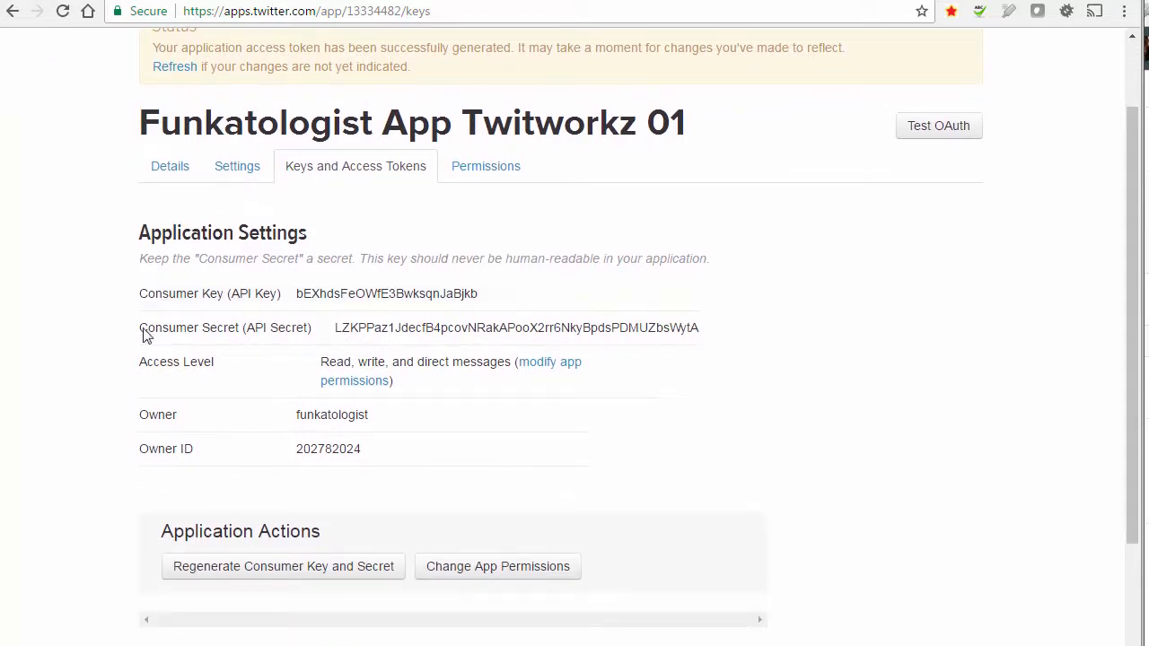
drag(1131, 117, 1093, 384)
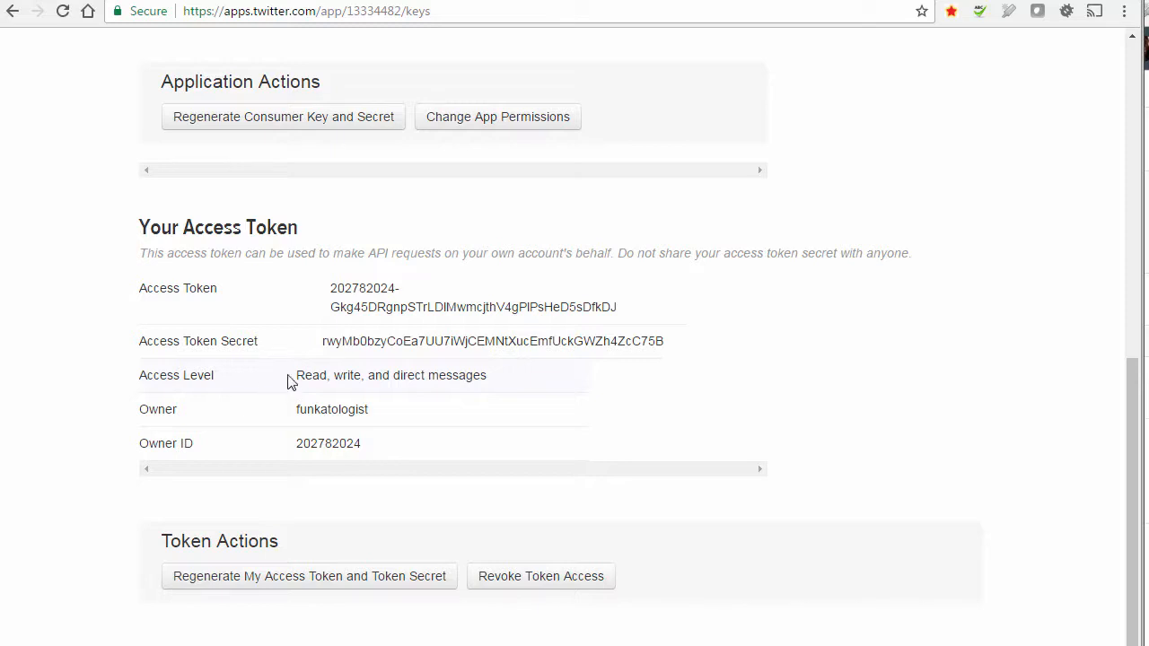
drag(328, 375, 493, 381)
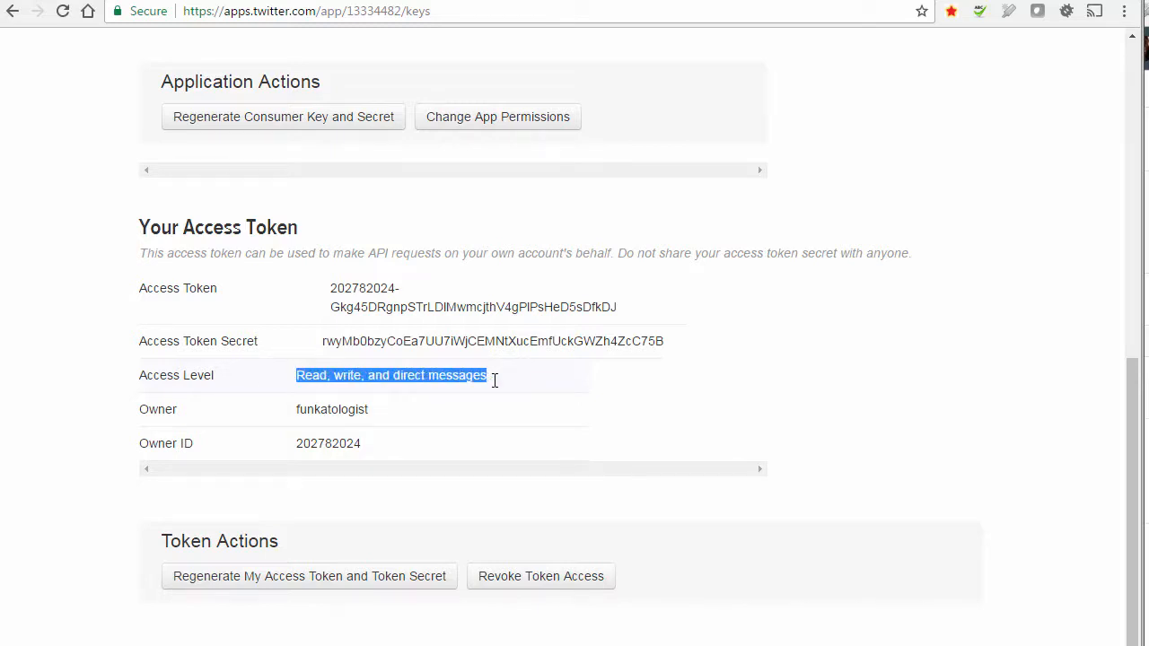
Check the access token's access level, and review the application's consumer key, consumer secret and access level
click(920, 404)
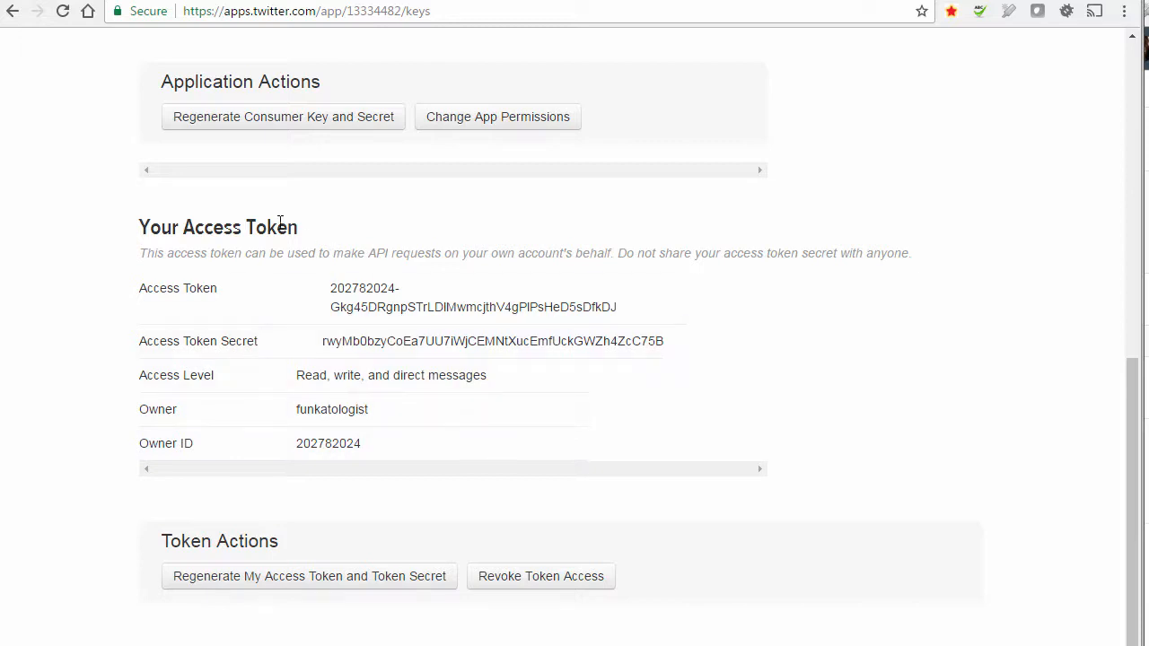
drag(297, 377, 492, 377)
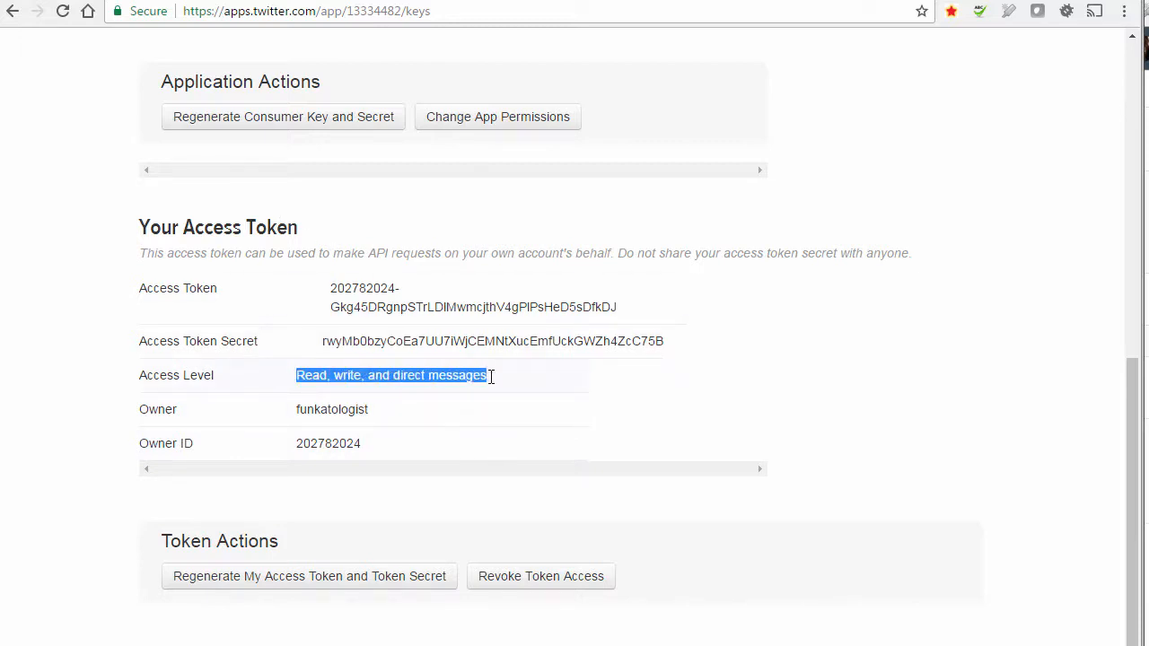
click(987, 446)
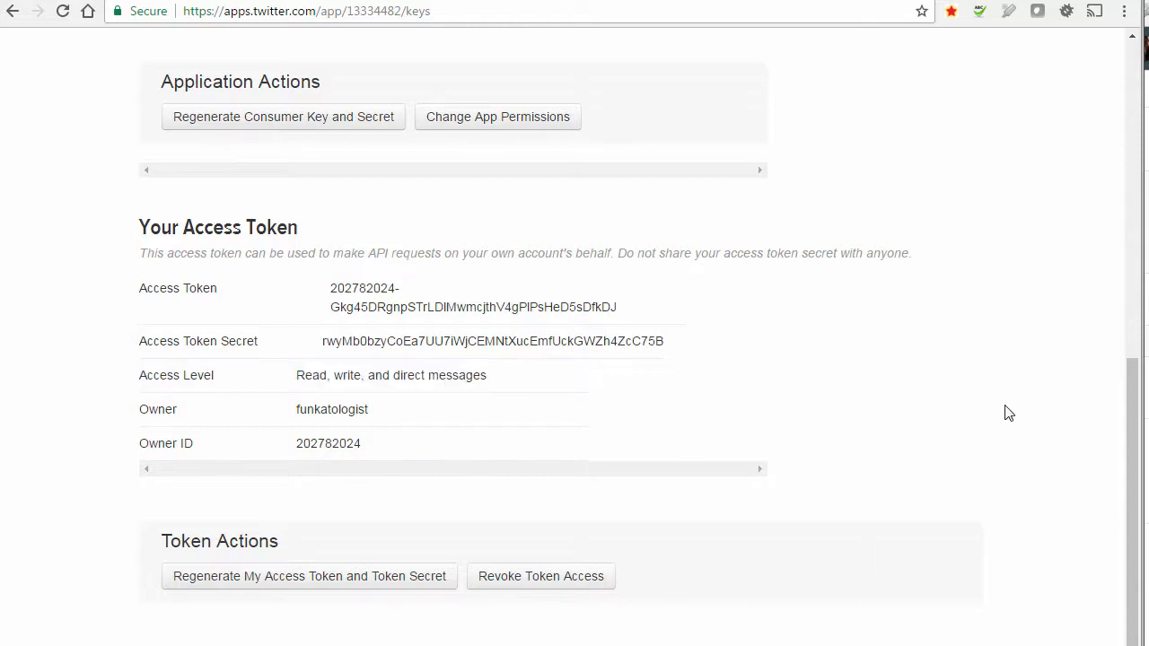
drag(1131, 453, 1126, 377)
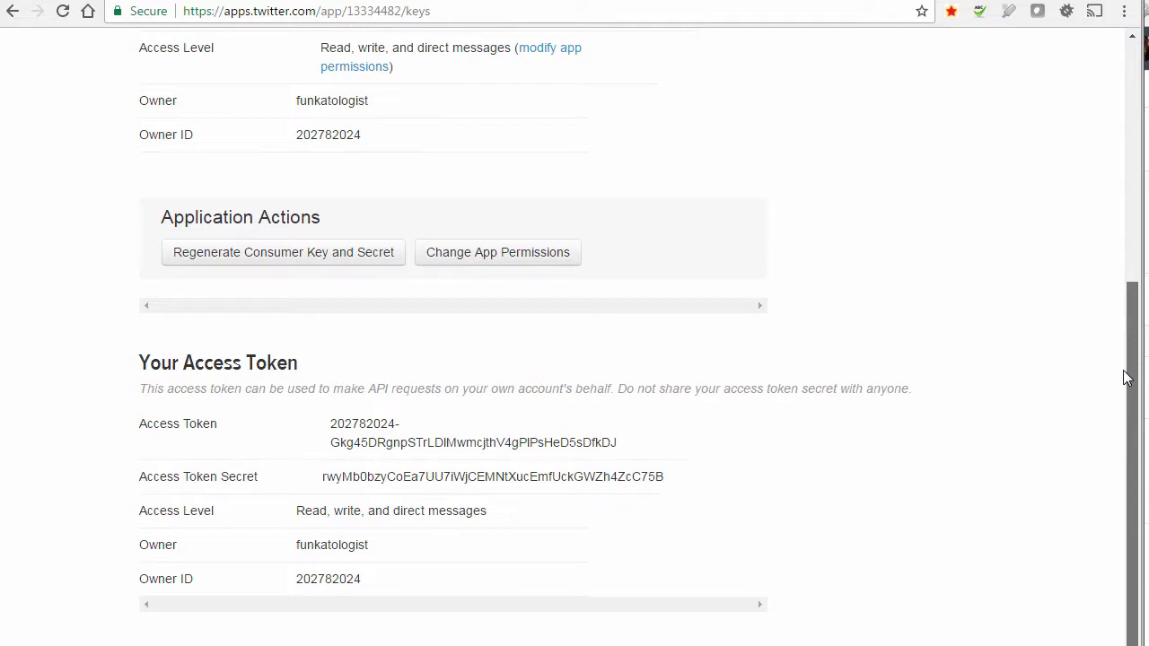
drag(1129, 404, 1138, 291)
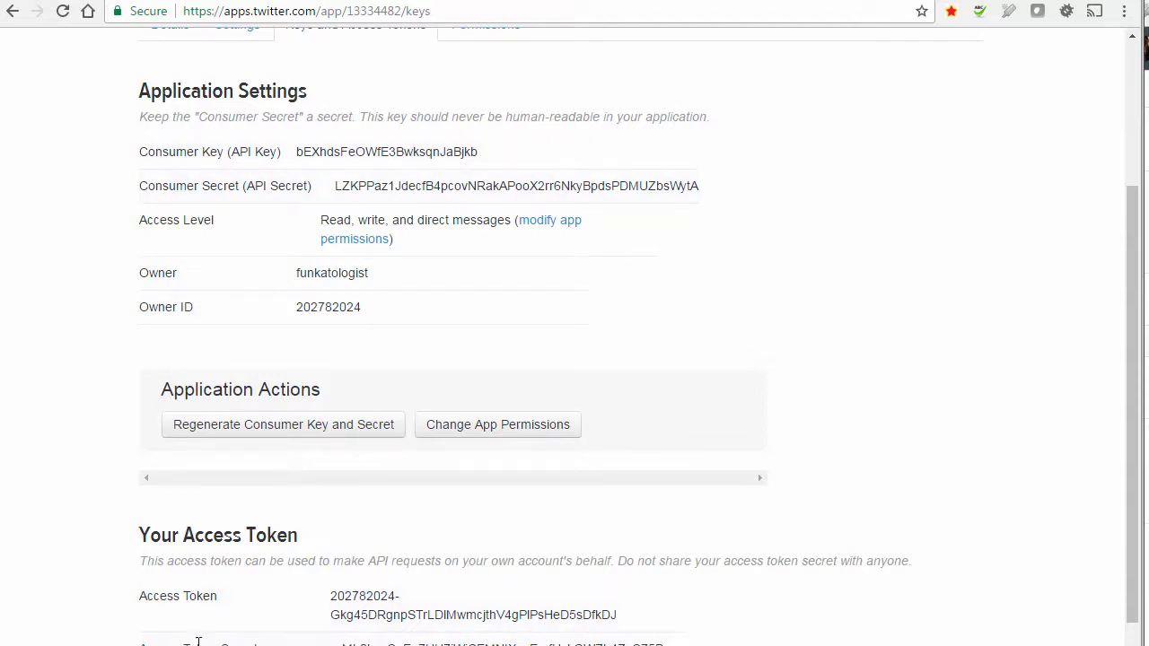
drag(1133, 228, 1121, 274)
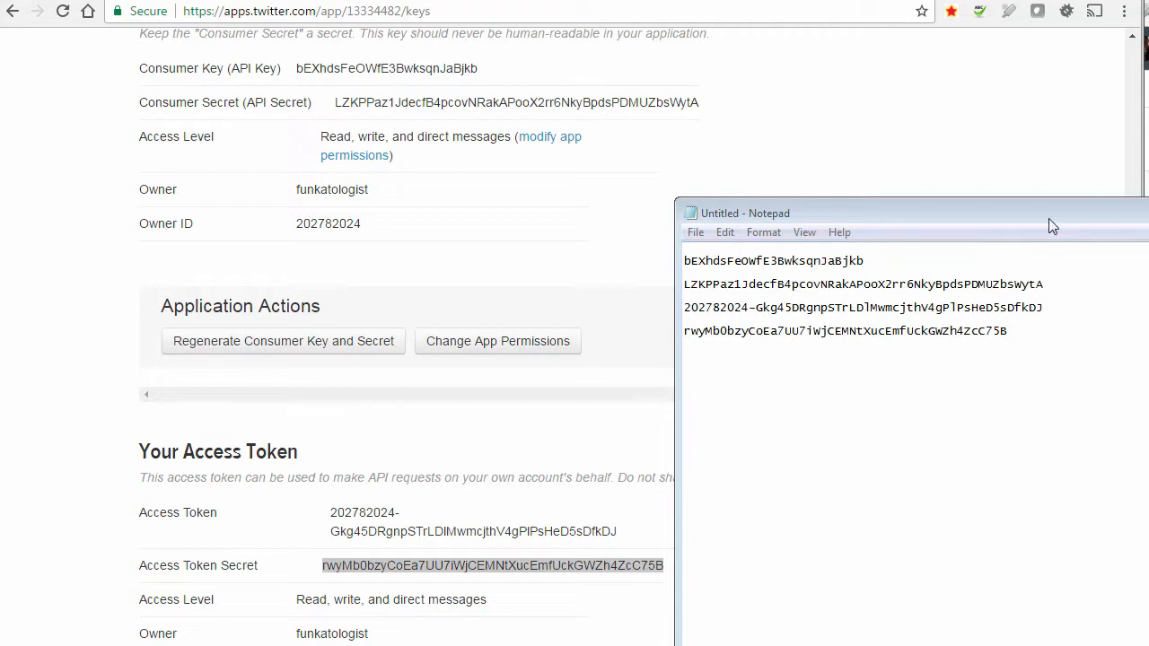
Move the Notepad window holding the keys aside and set the account nickname to "the Funkatologist" in the Twitworkz add-account form
drag(993, 210, 931, 219)
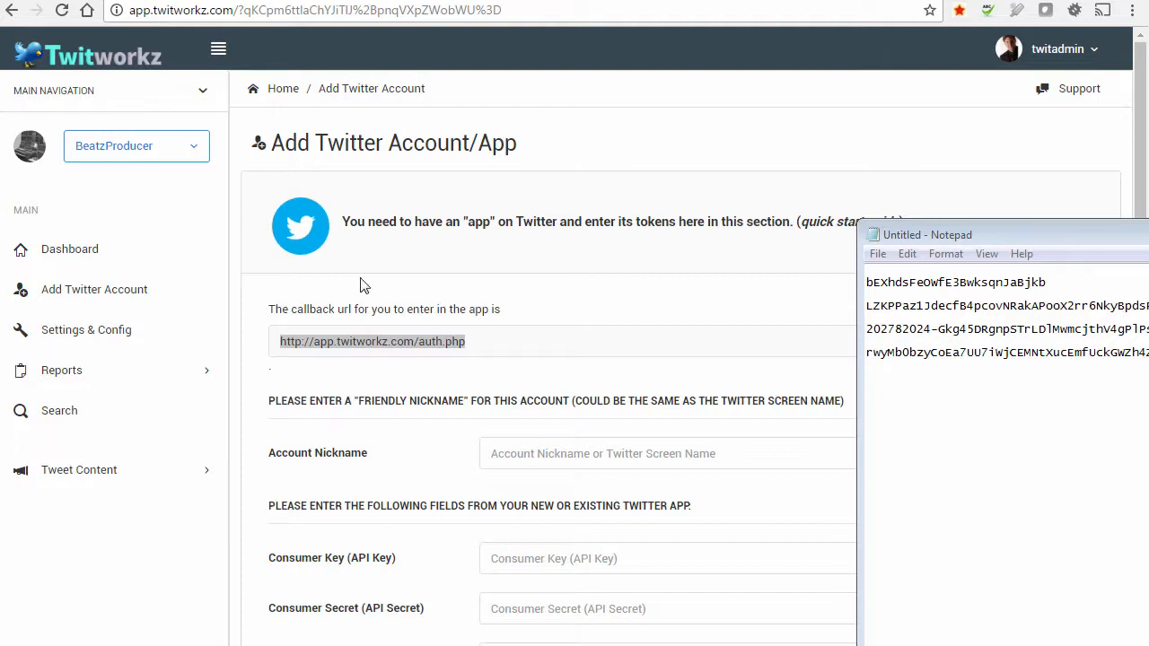
click(556, 199)
drag(1131, 149, 1130, 238)
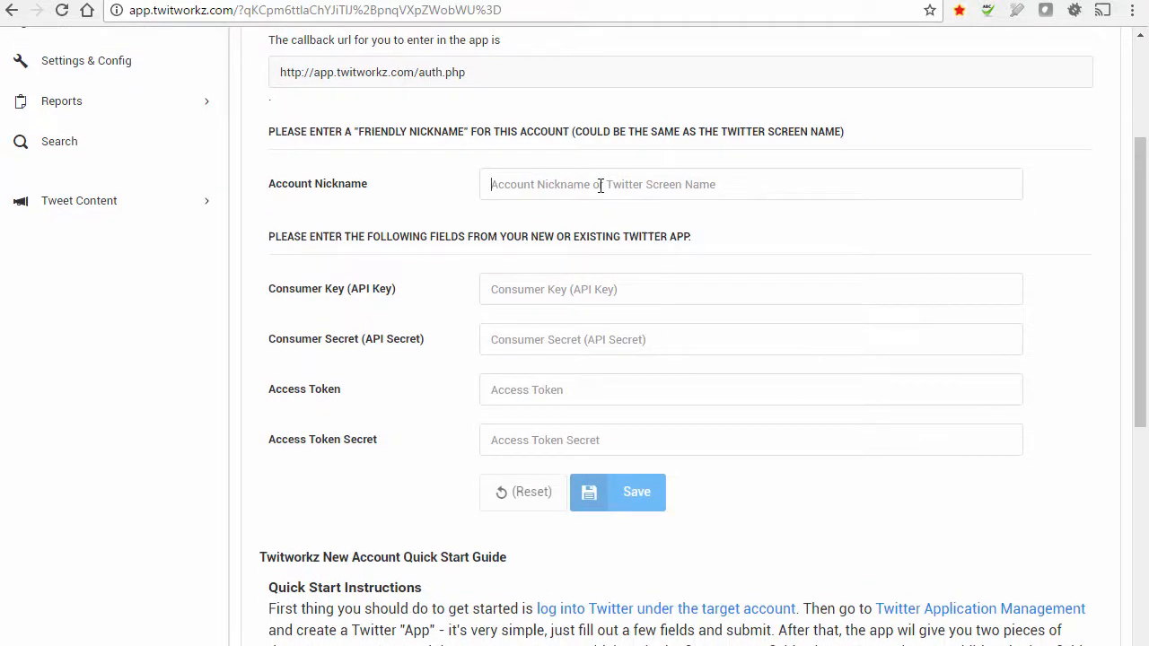
text(the Funkat)
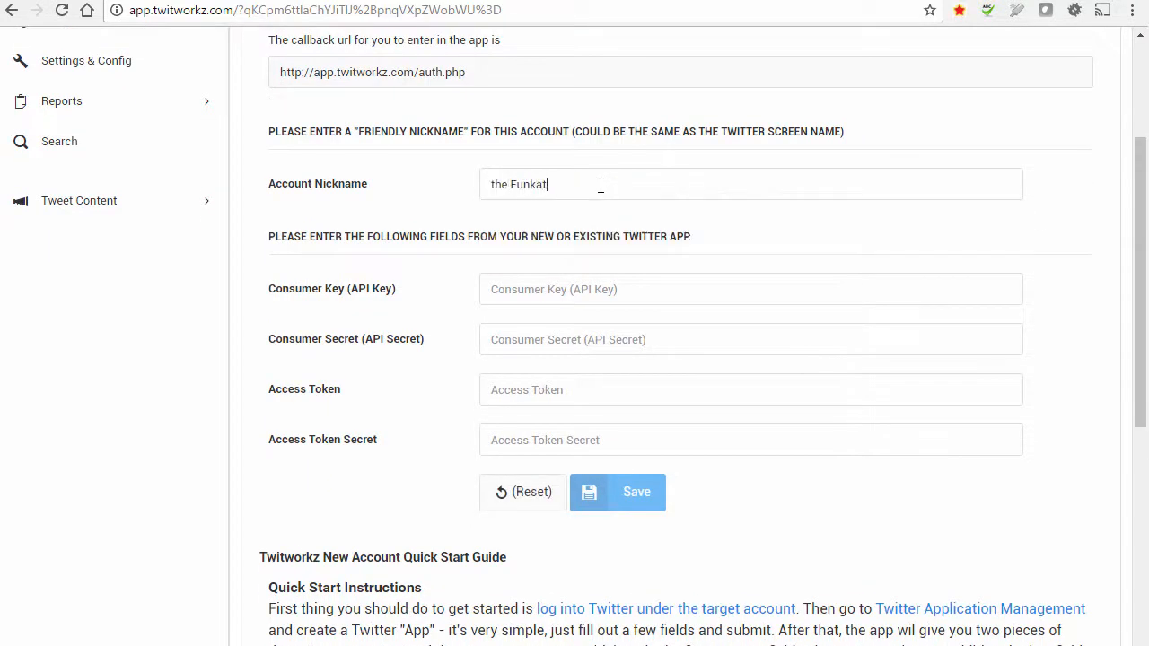
text(ologist)
Copy the consumer key and consumer secret from the Notepad notes into their matching fields in the Twitworkz form
key(alt+Tab)
double_click(995, 283)
key(ctrl+c)
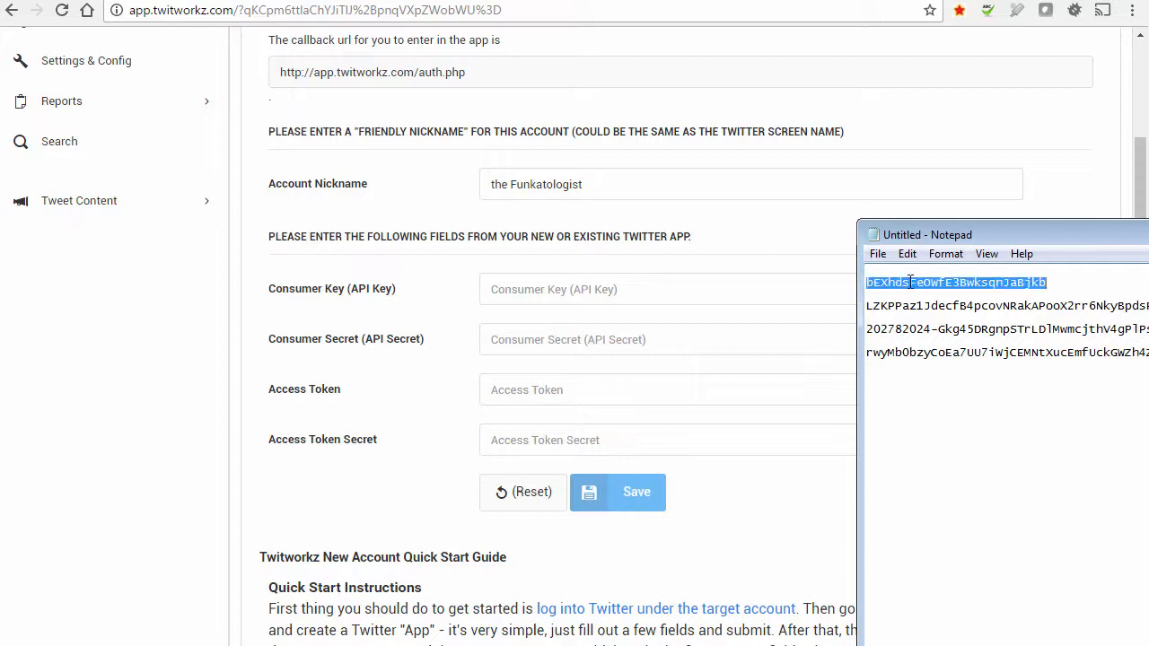
click(659, 290)
key(ctrl+v)
key(alt+Tab)
double_click(1039, 306)
key(ctrl+c)
click(628, 339)
key(ctrl+v)
Copy the access token and access token secret from Notepad into their matching Twitworkz fields and save the new account
key(alt+Tab)
drag(1140, 329, 782, 343)
key(ctrl+c)
click(687, 403)
key(ctrl+v)
key(alt+Tab)
double_click(1140, 353)
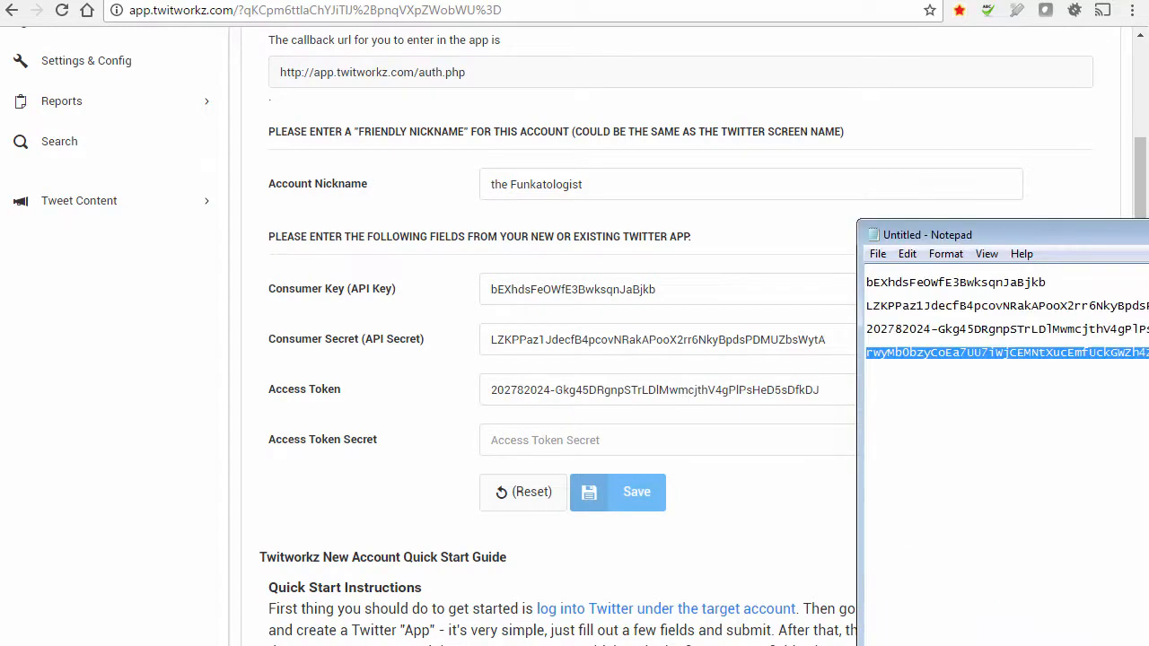
key(ctrl+c)
click(570, 430)
key(ctrl+v)
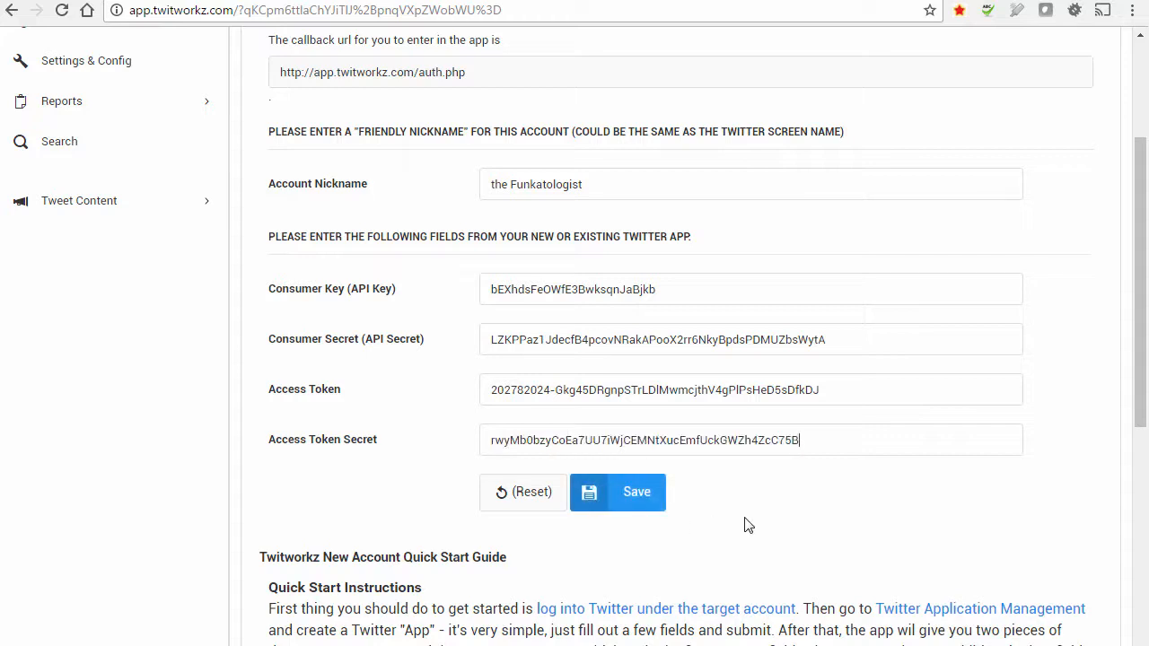
drag(1146, 301, 1146, 305)
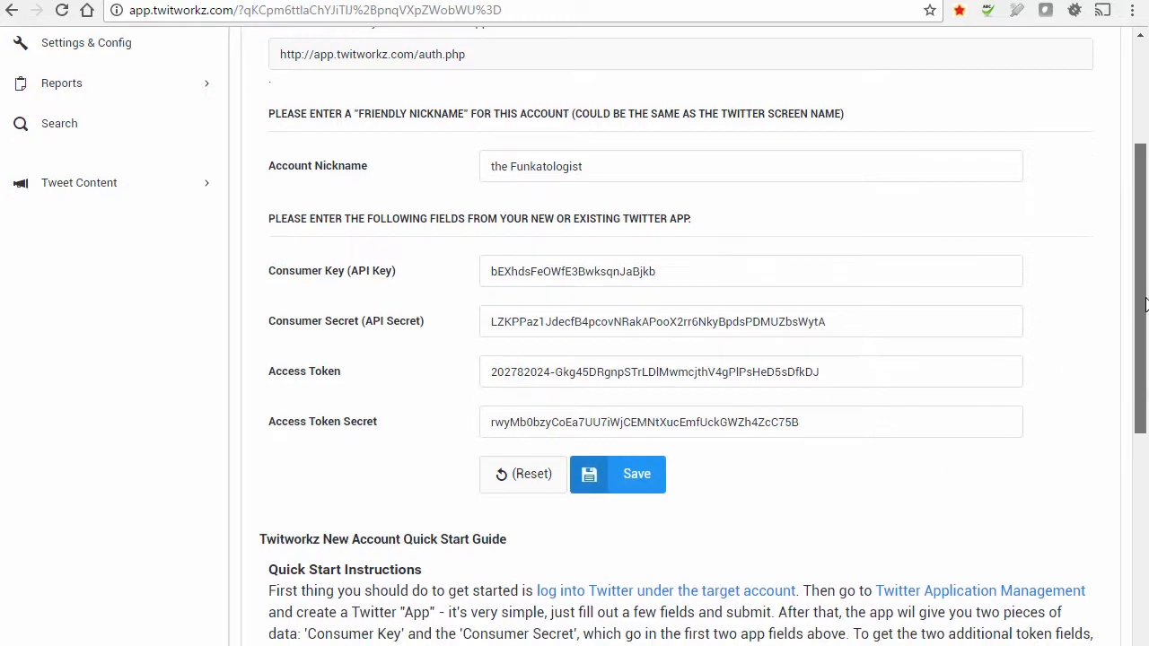
click(629, 481)
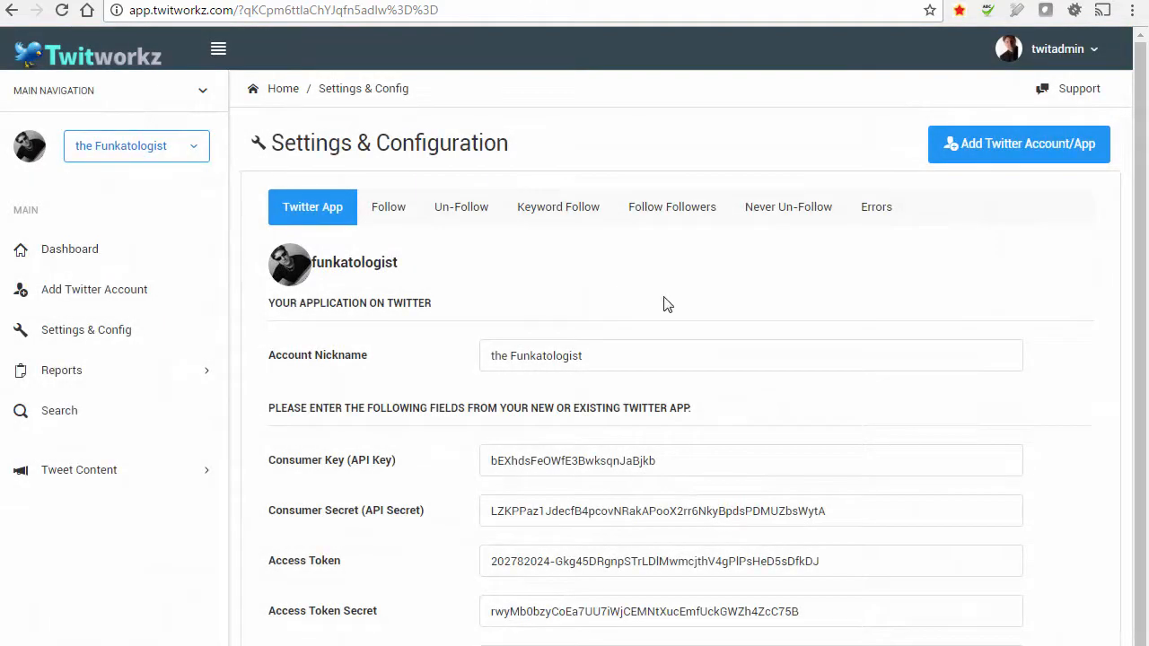
Review the saved account's profile picture, screen name and application fields on its Settings & Configuration page
scroll(1145, 308, down, 1)
scroll(1146, 308, down, 1)
scroll(1146, 308, up, 1)
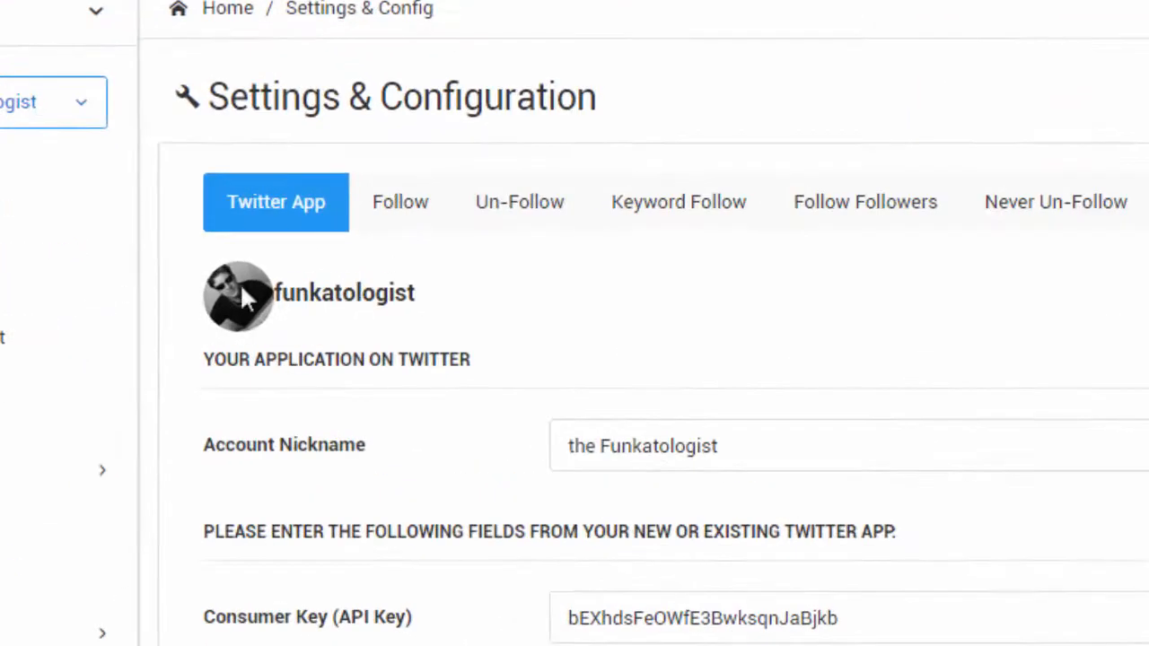
drag(277, 296, 431, 300)
click(332, 293)
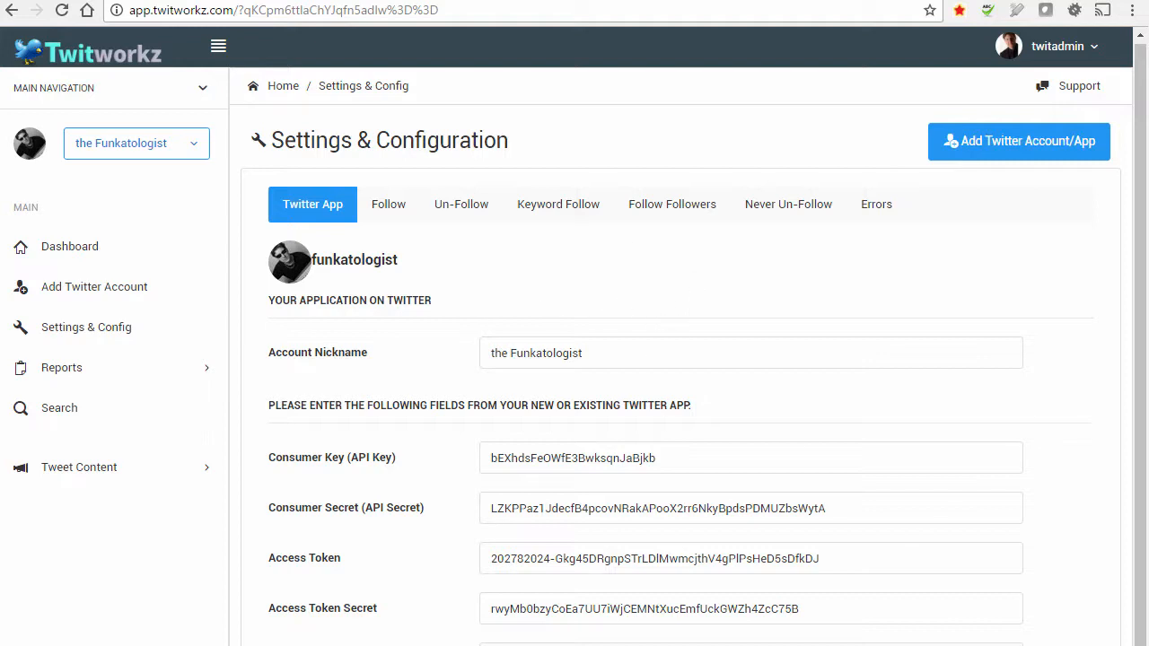
scroll(1147, 298, down, 1)
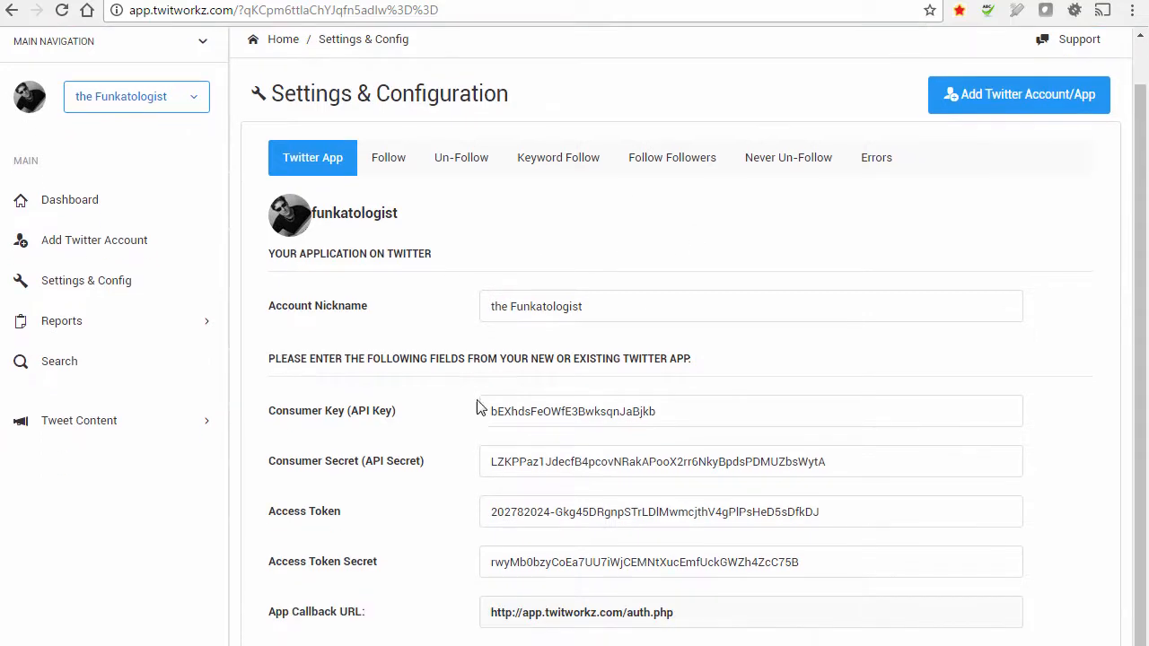